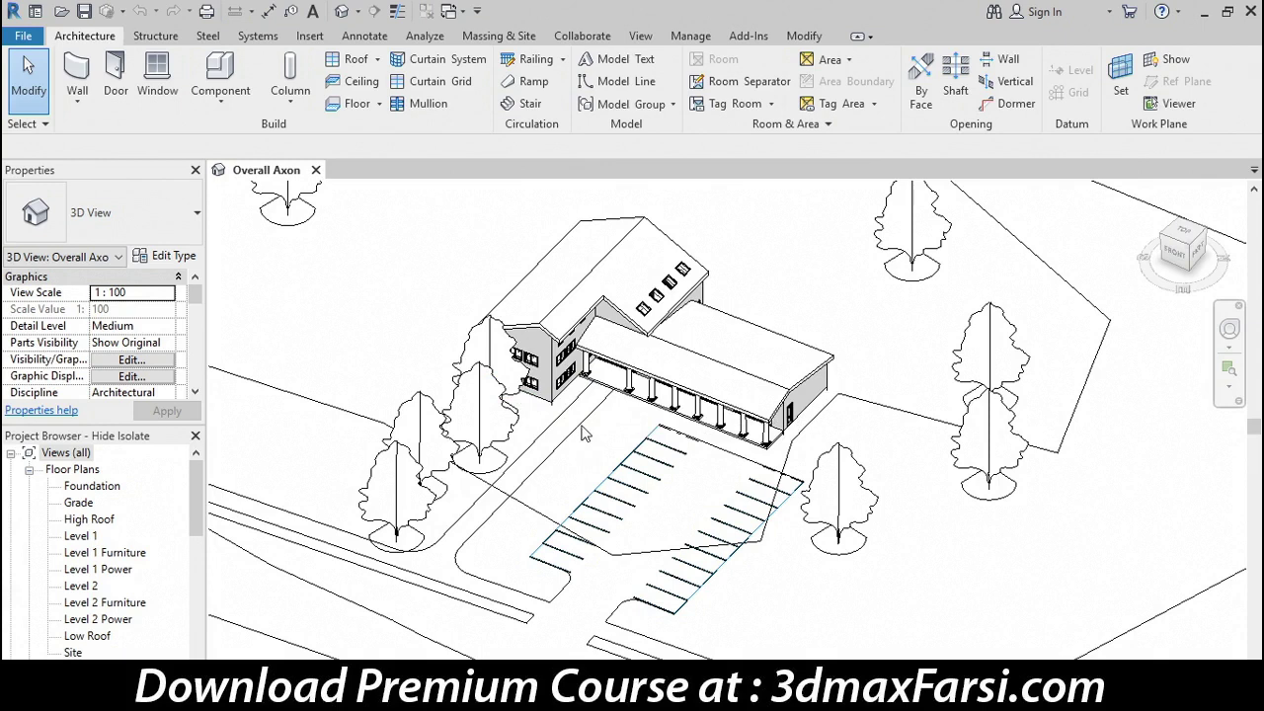
# Step: Select the linked Building Site model and temporarily hide it with Temporary Hide/Isolate
pyautogui.click(582, 433)
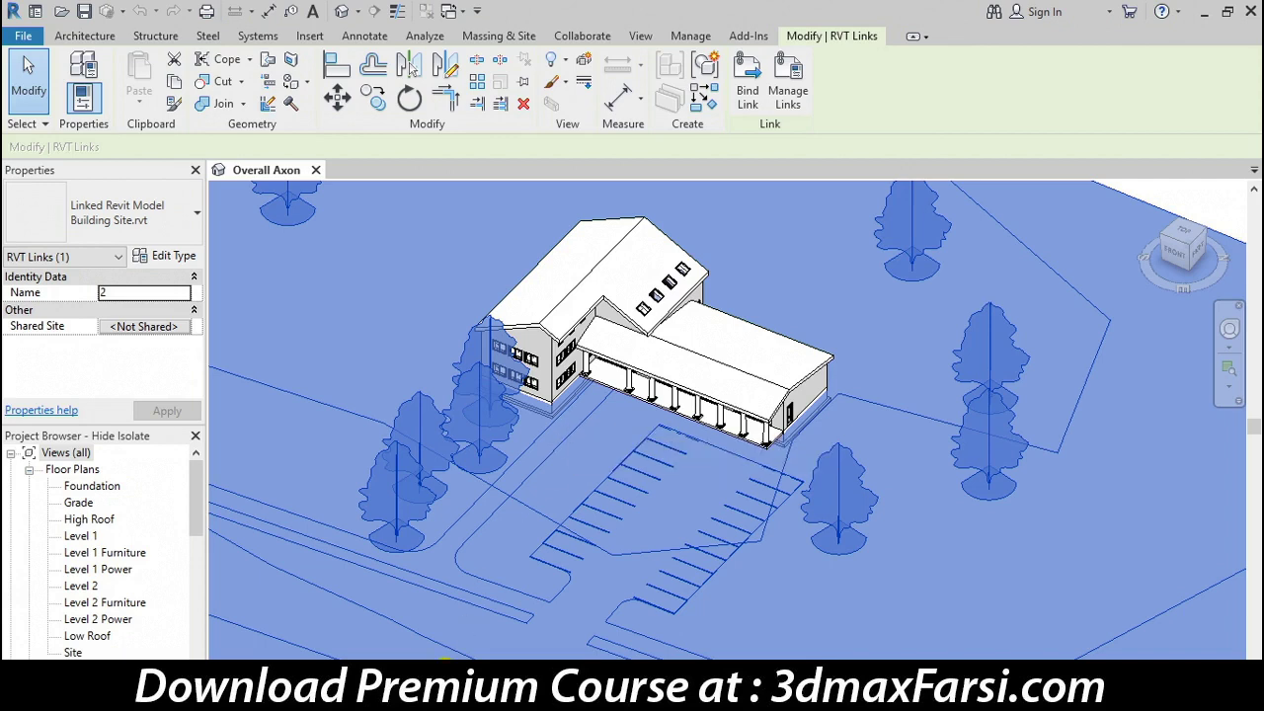
pyautogui.click(447, 667)
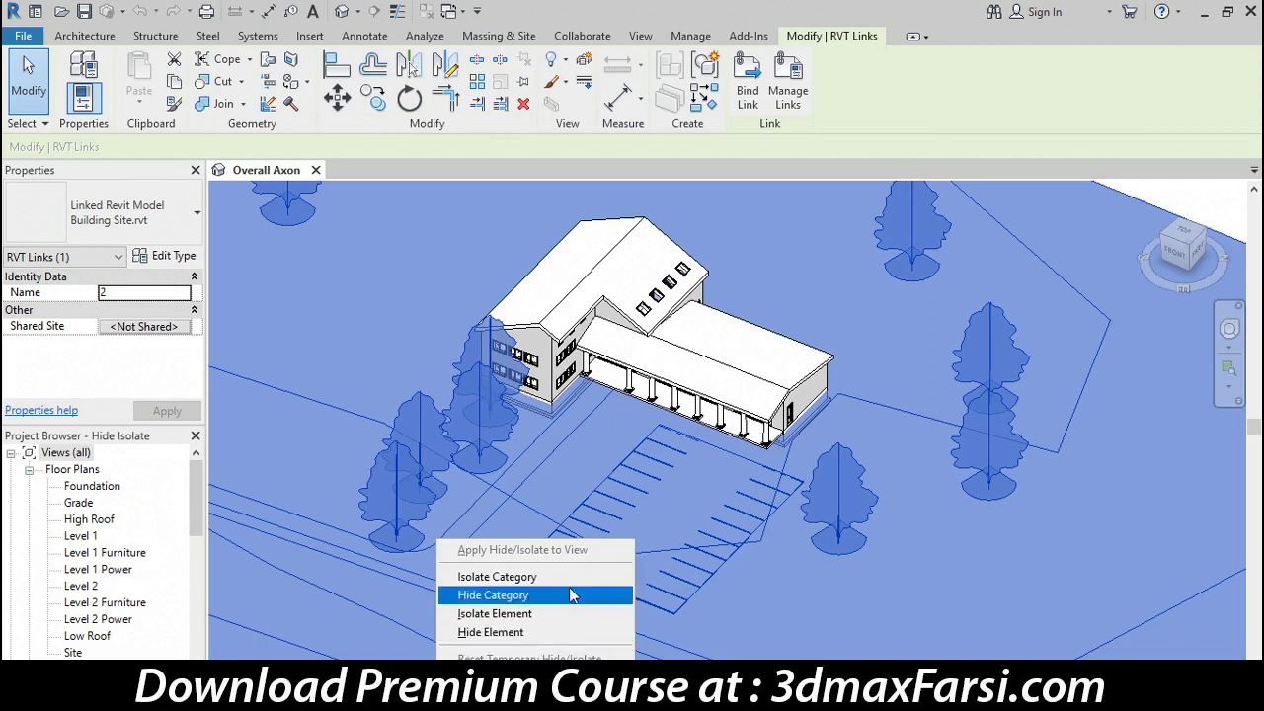
pyautogui.click(499, 635)
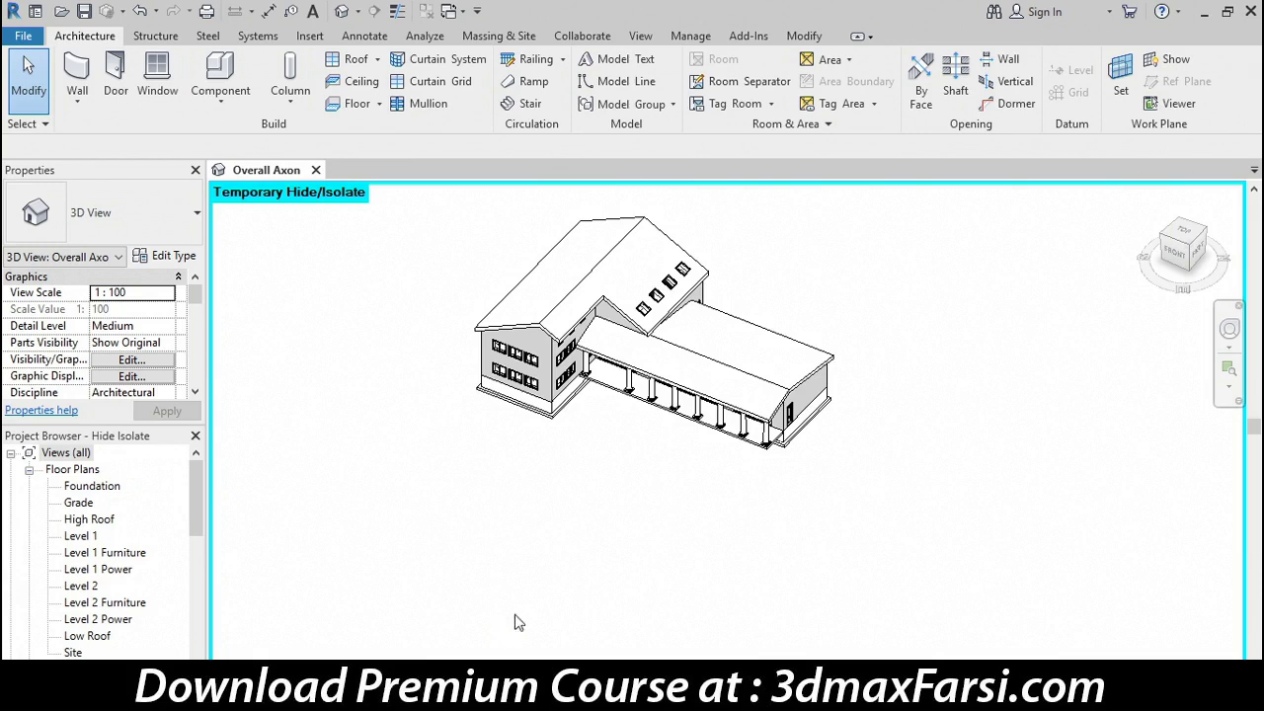
# Step: Zoom in to inspect the side and front foundation walls and the wall foundation, then deselect
pyautogui.scroll(4, 562, 412)
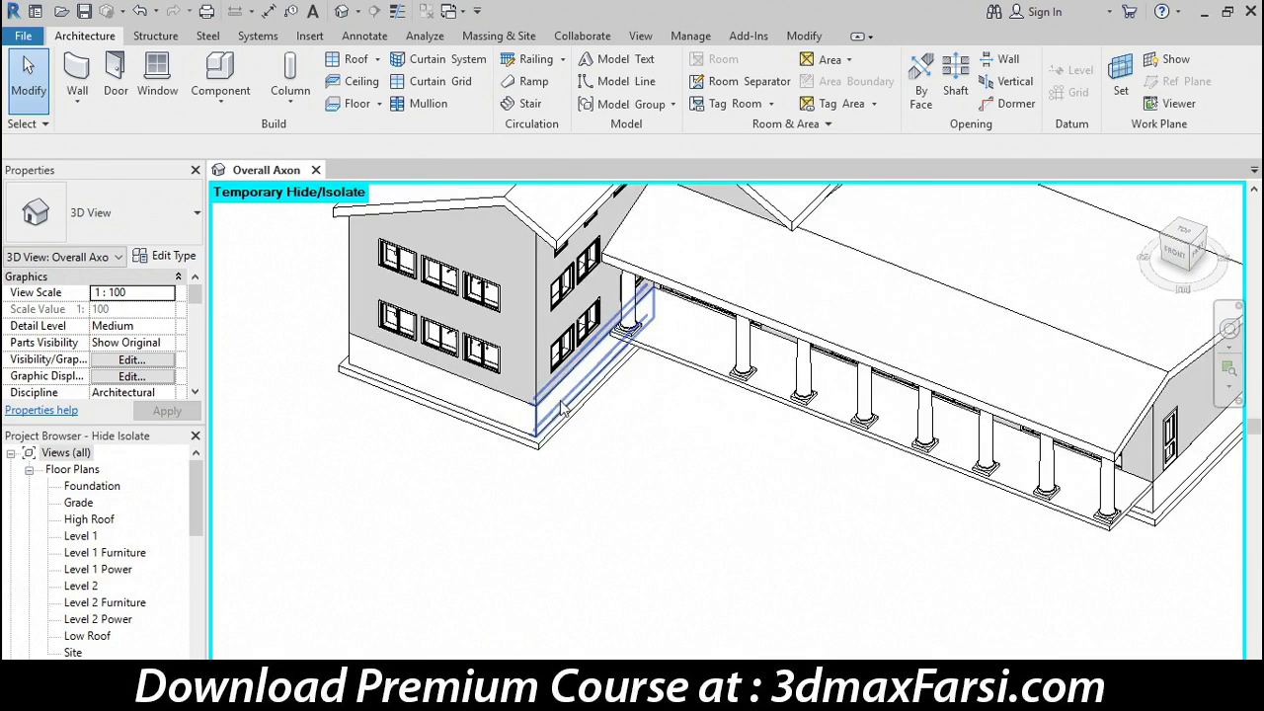
pyautogui.click(543, 425)
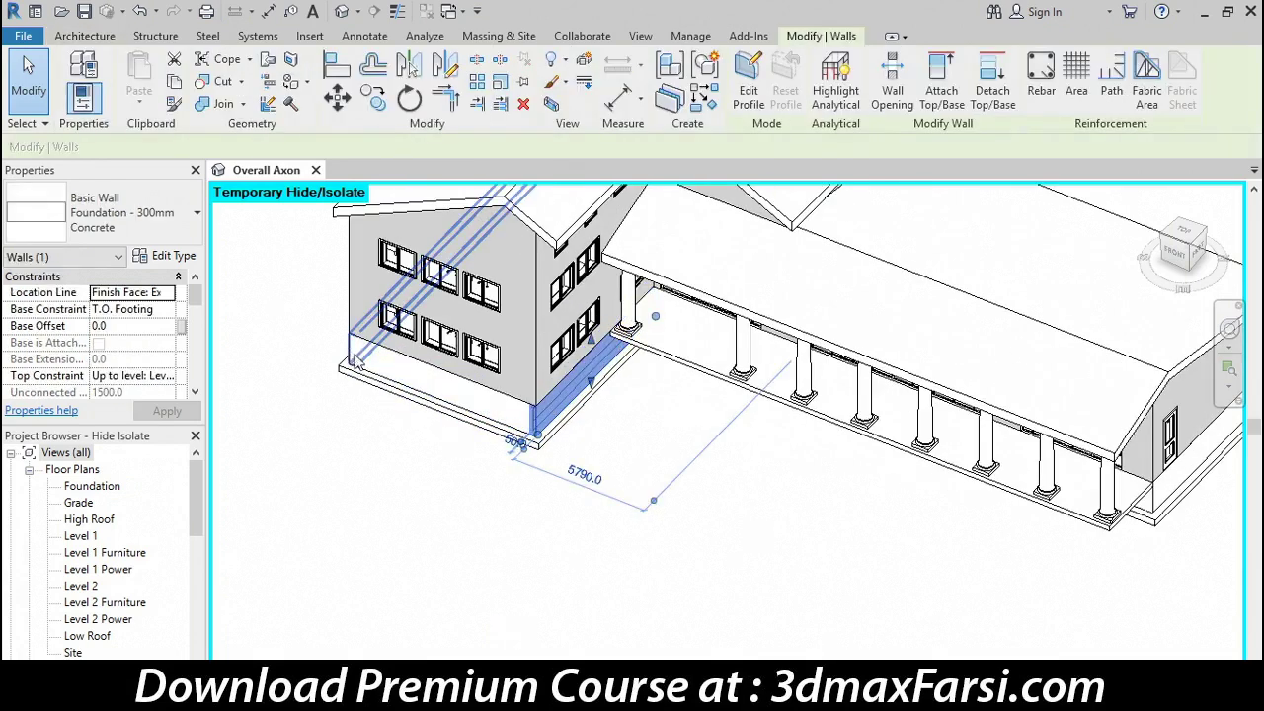
pyautogui.click(408, 427)
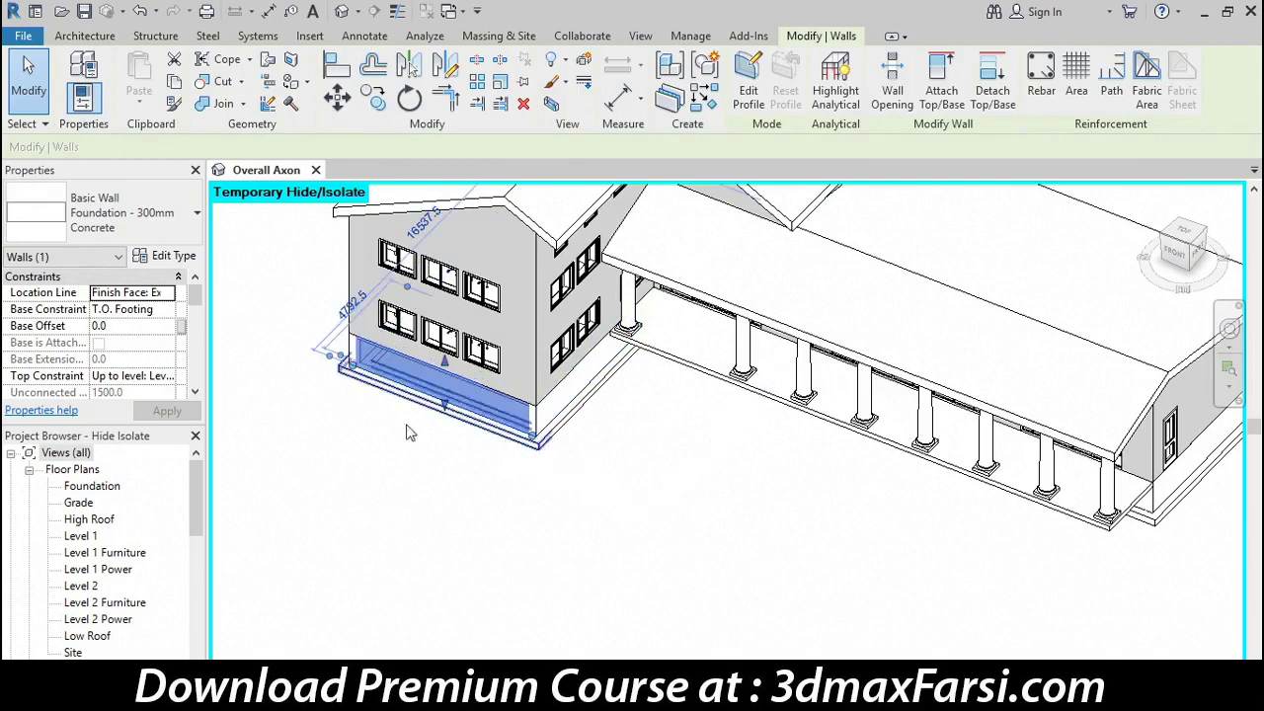
pyautogui.click(485, 446)
pyautogui.press('Escape')
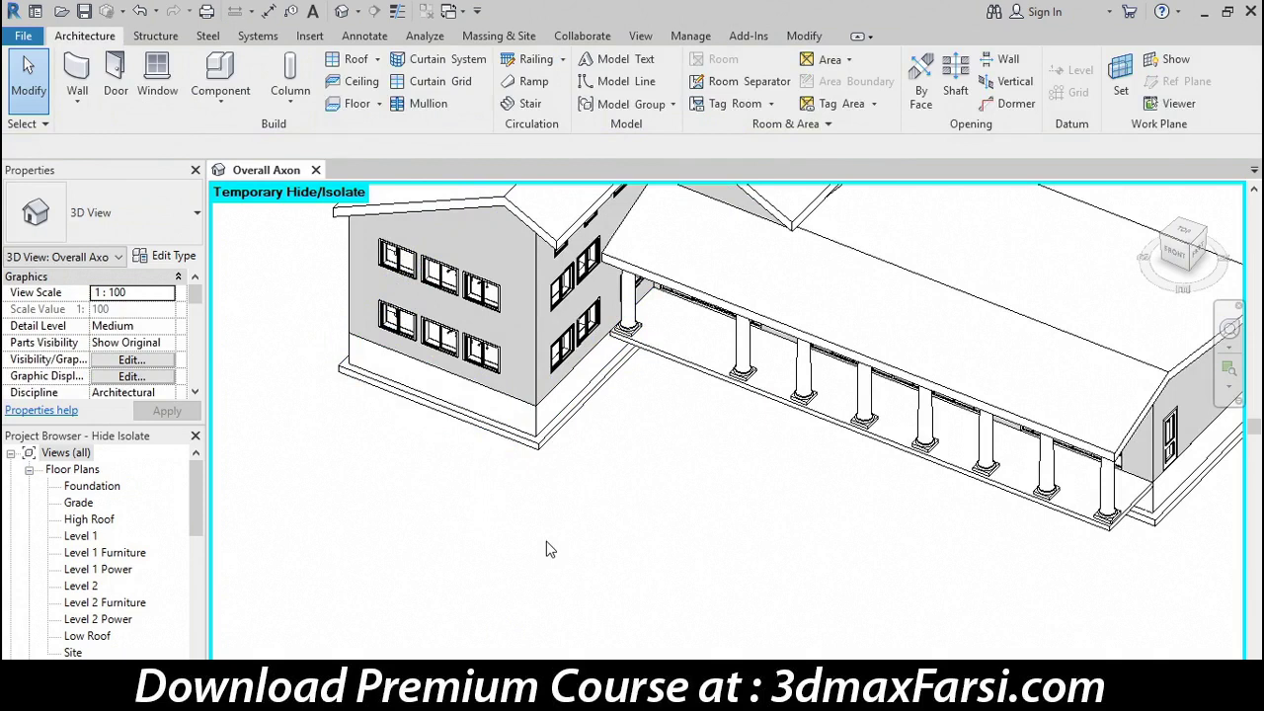
pyautogui.click(444, 691)
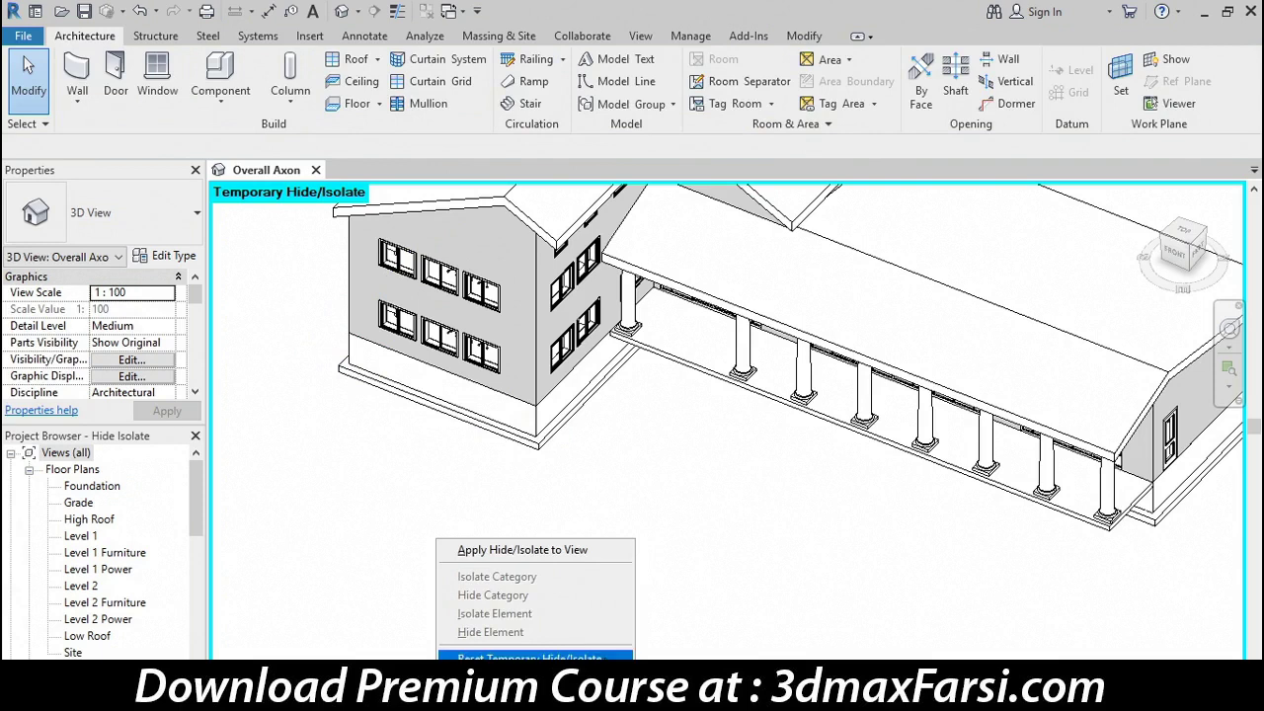
# Step: Reset Temporary Hide/Isolate so the trees, parking and site lines reappear
pyautogui.click(529, 658)
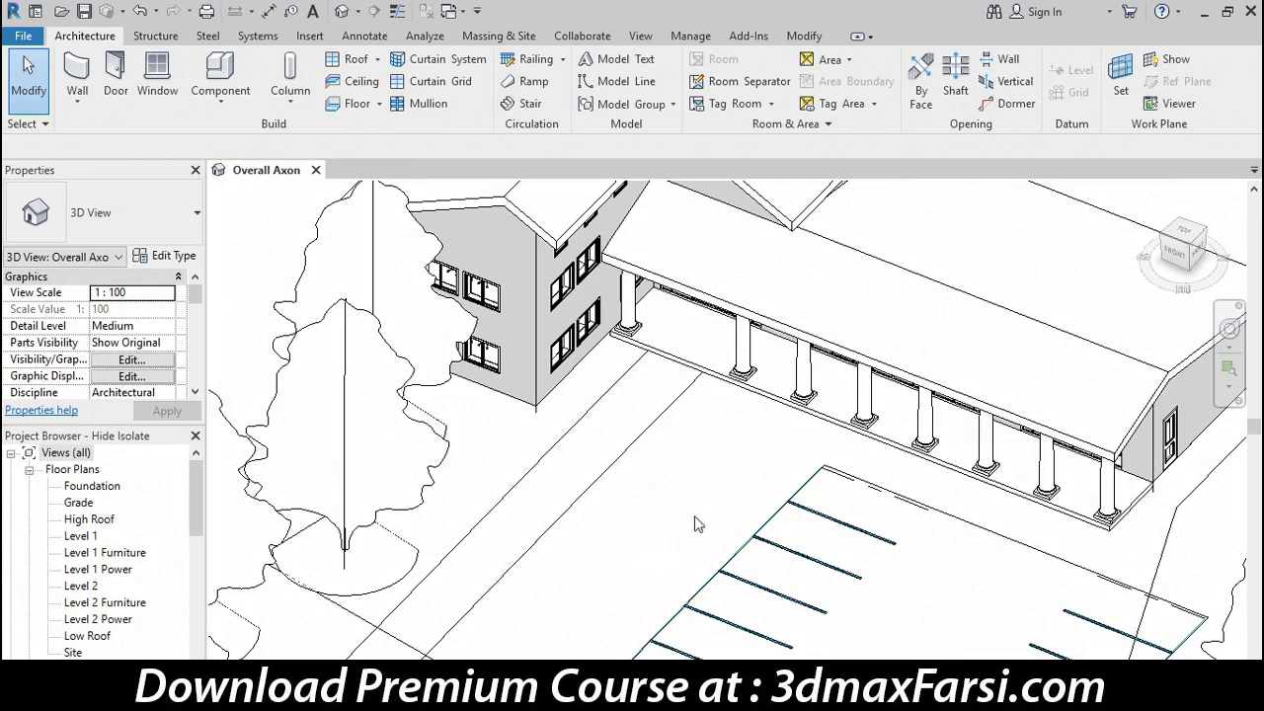
pyautogui.click(811, 373)
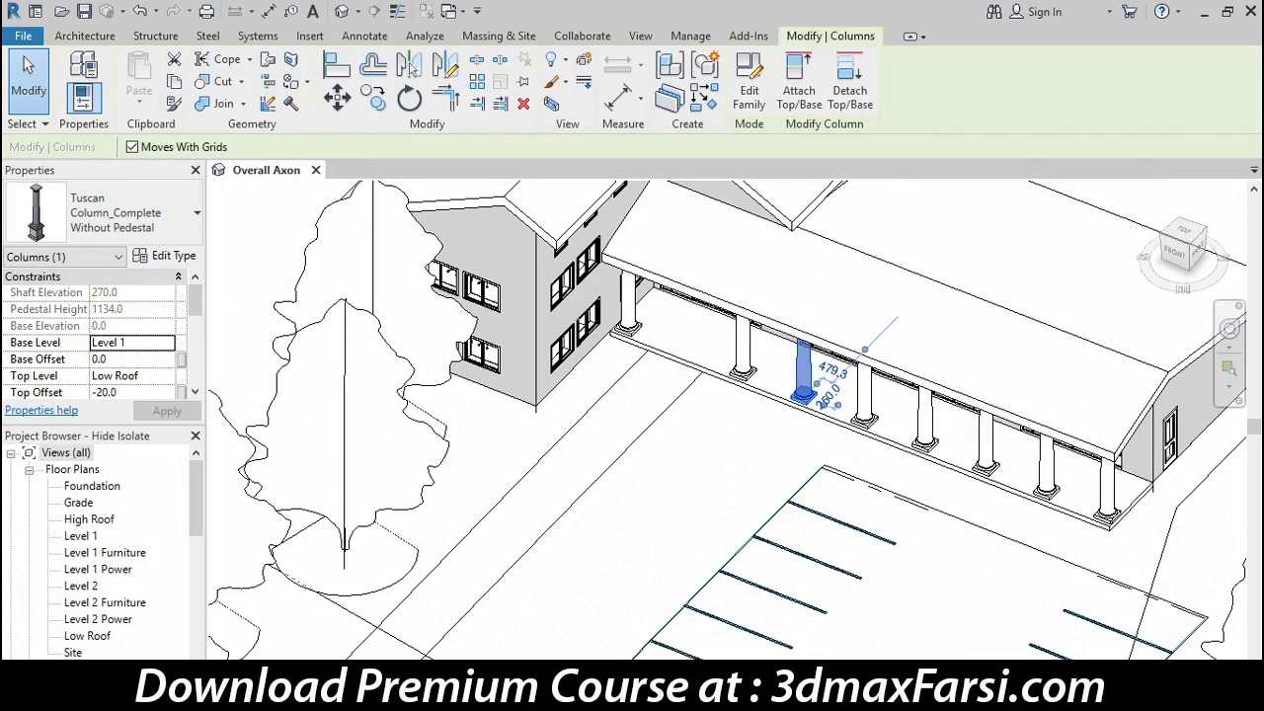
# Step: Temporarily hide the selected Tuscan porch column, reset to restore it, and reselect it
pyautogui.click(433, 669)
pyautogui.click(479, 632)
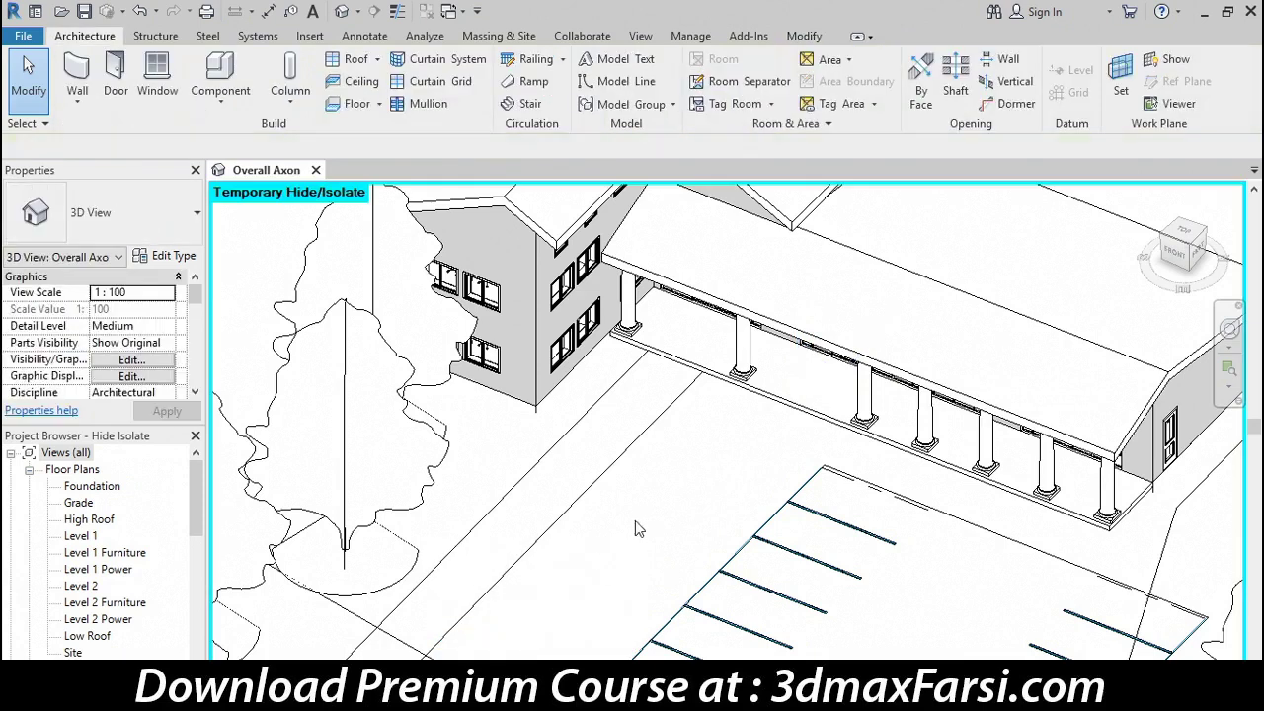
pyautogui.click(433, 670)
pyautogui.click(494, 679)
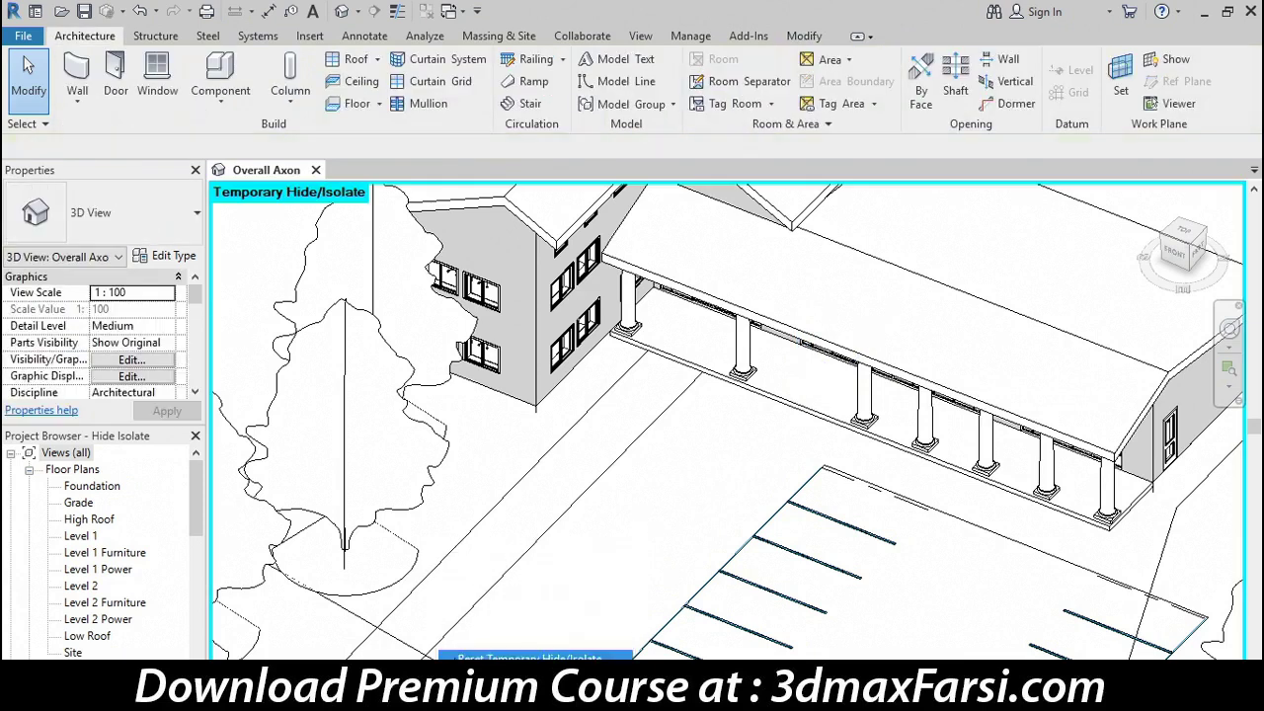
pyautogui.click(808, 383)
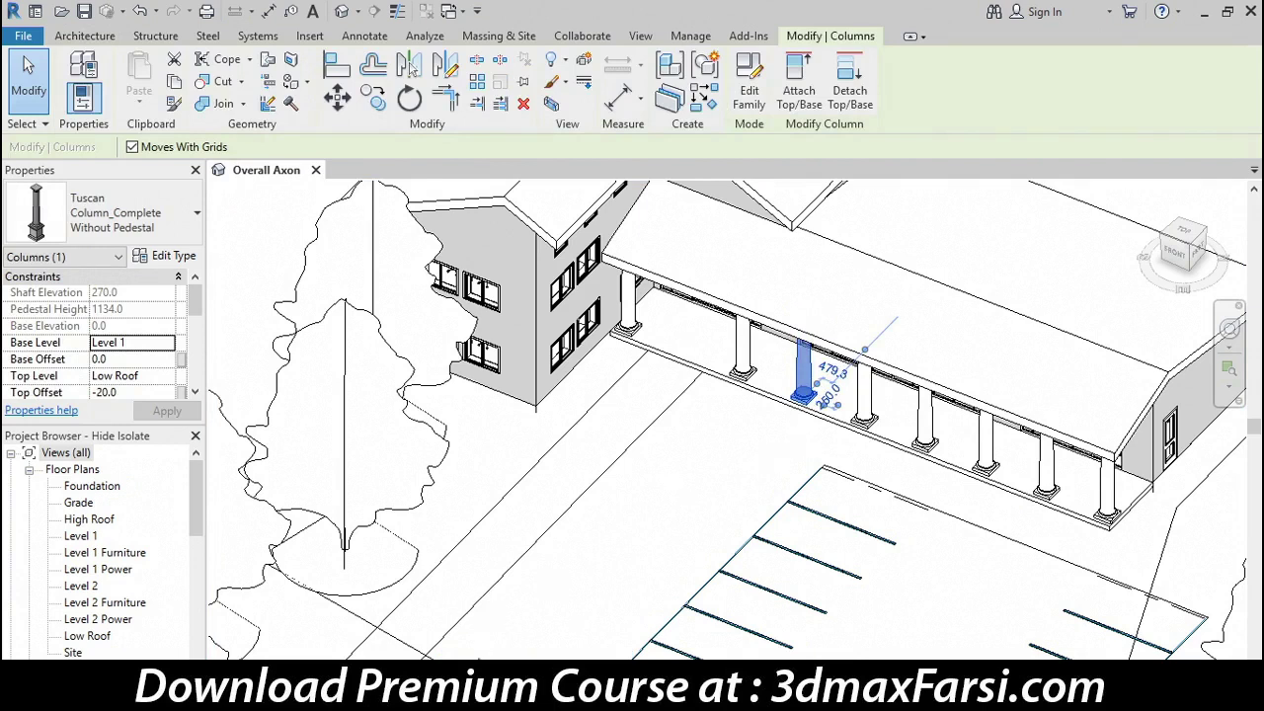
pyautogui.click(442, 669)
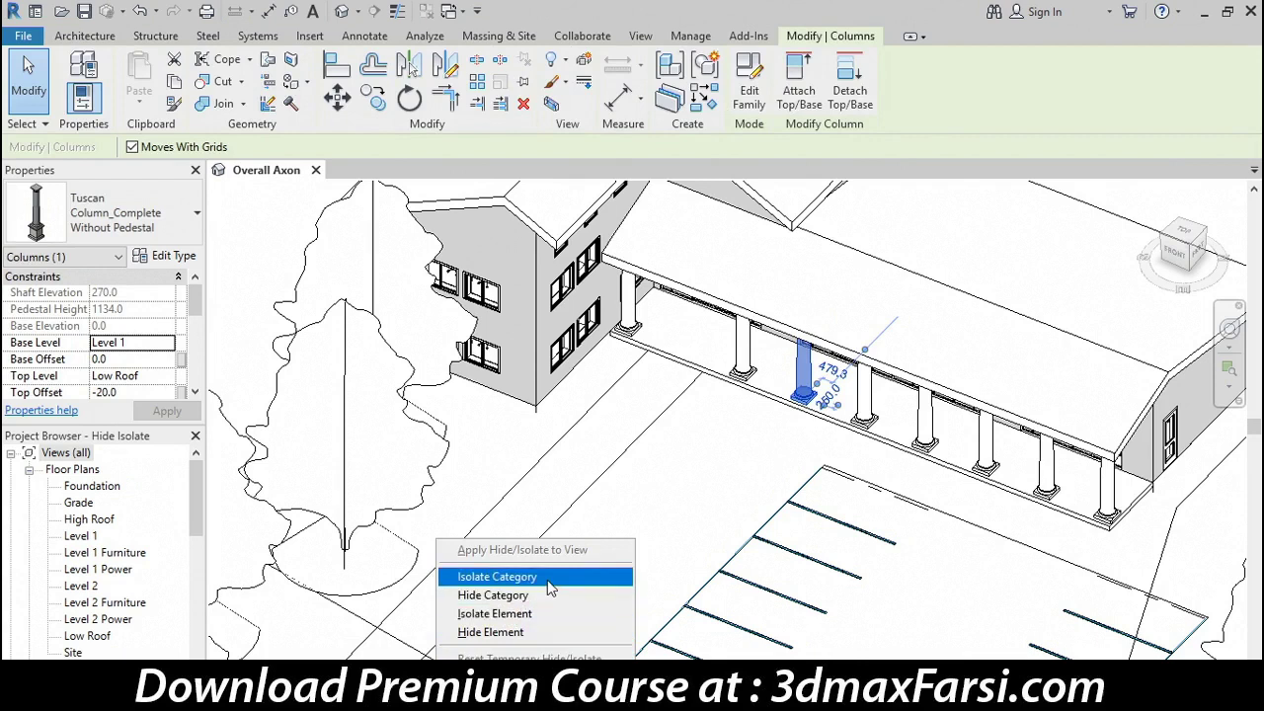
# Step: Isolate the Columns category so only columns remain, then deselect the column
pyautogui.click(549, 583)
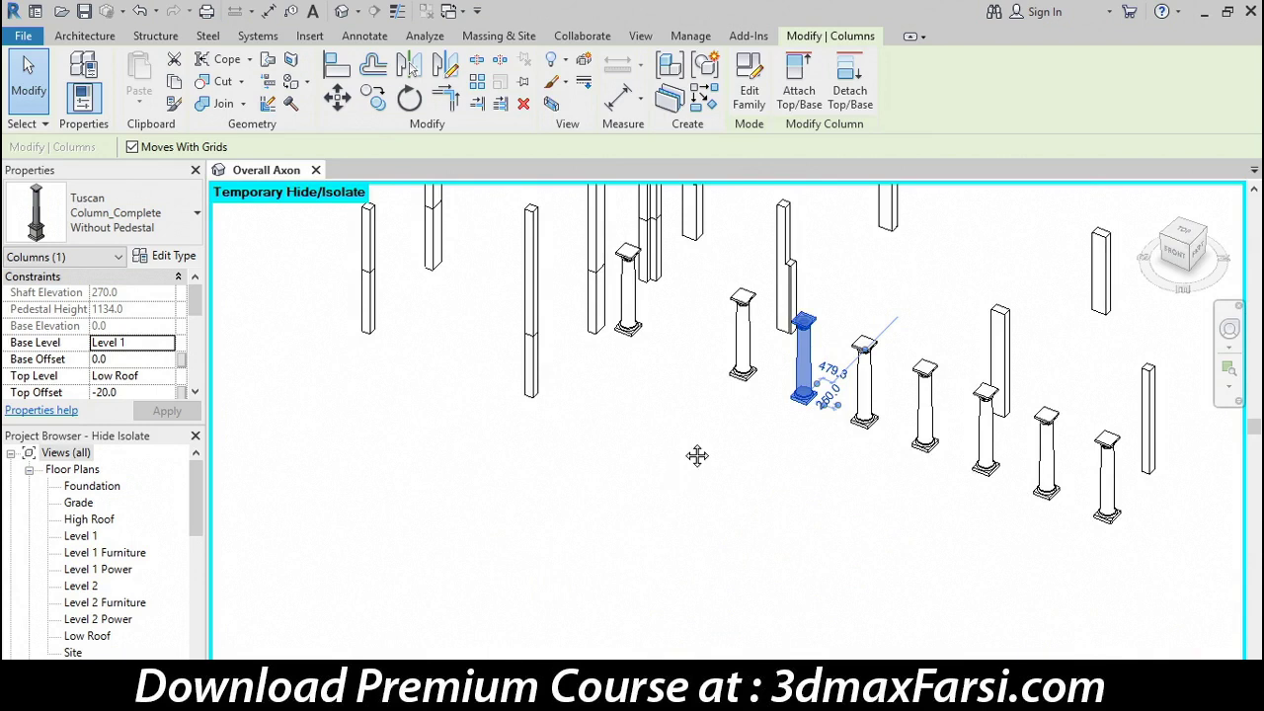
pyautogui.moveTo(694, 454); pyautogui.dragTo(633, 591, button='middle')
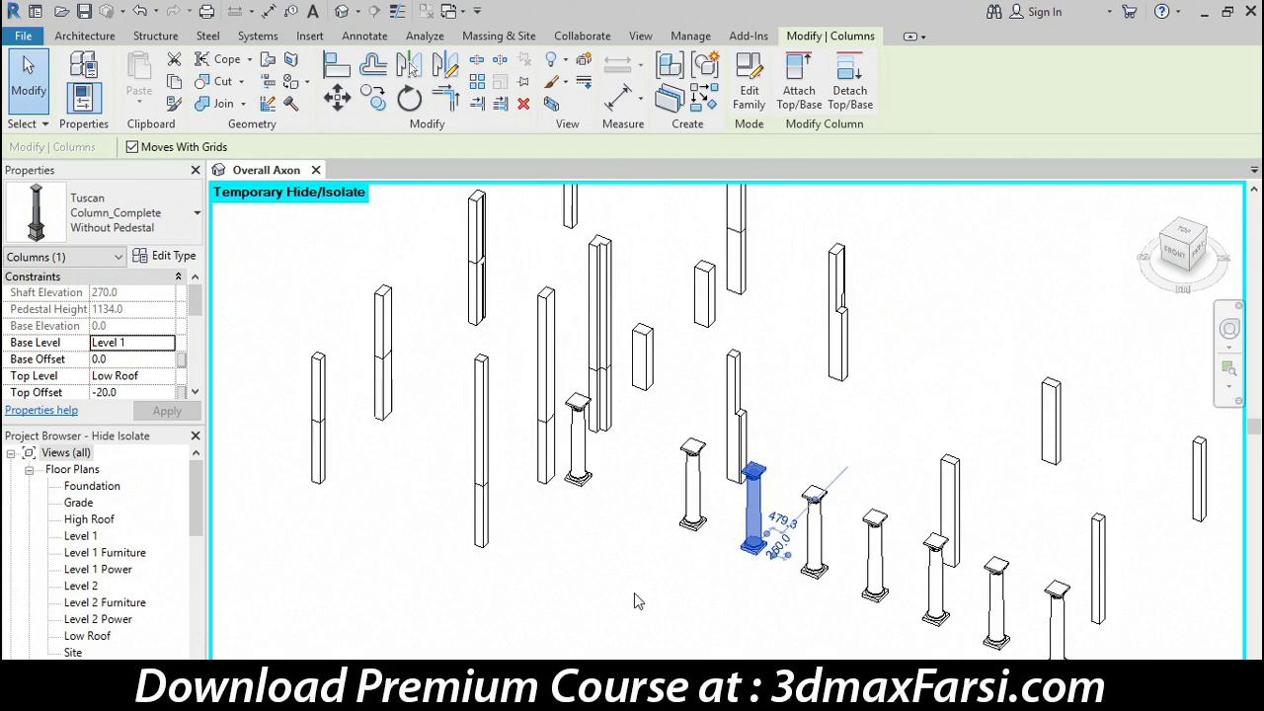
pyautogui.click(643, 596)
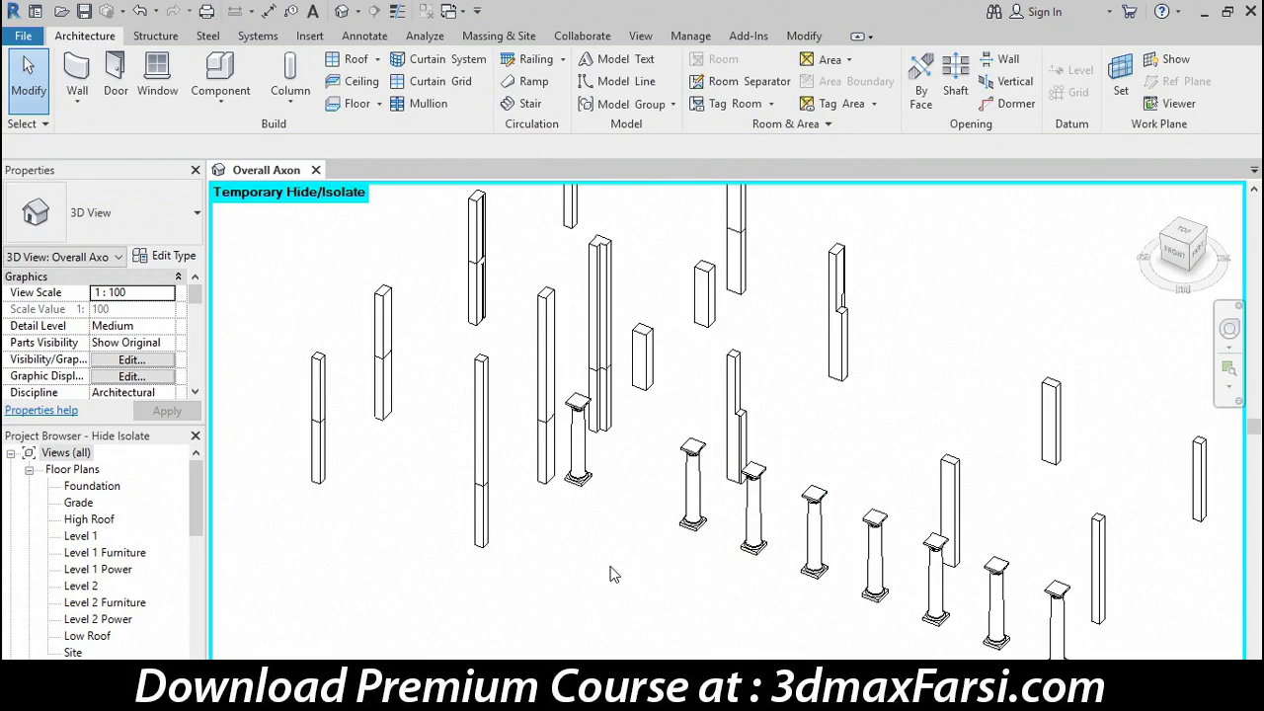
pyautogui.doubleClick(84, 538)
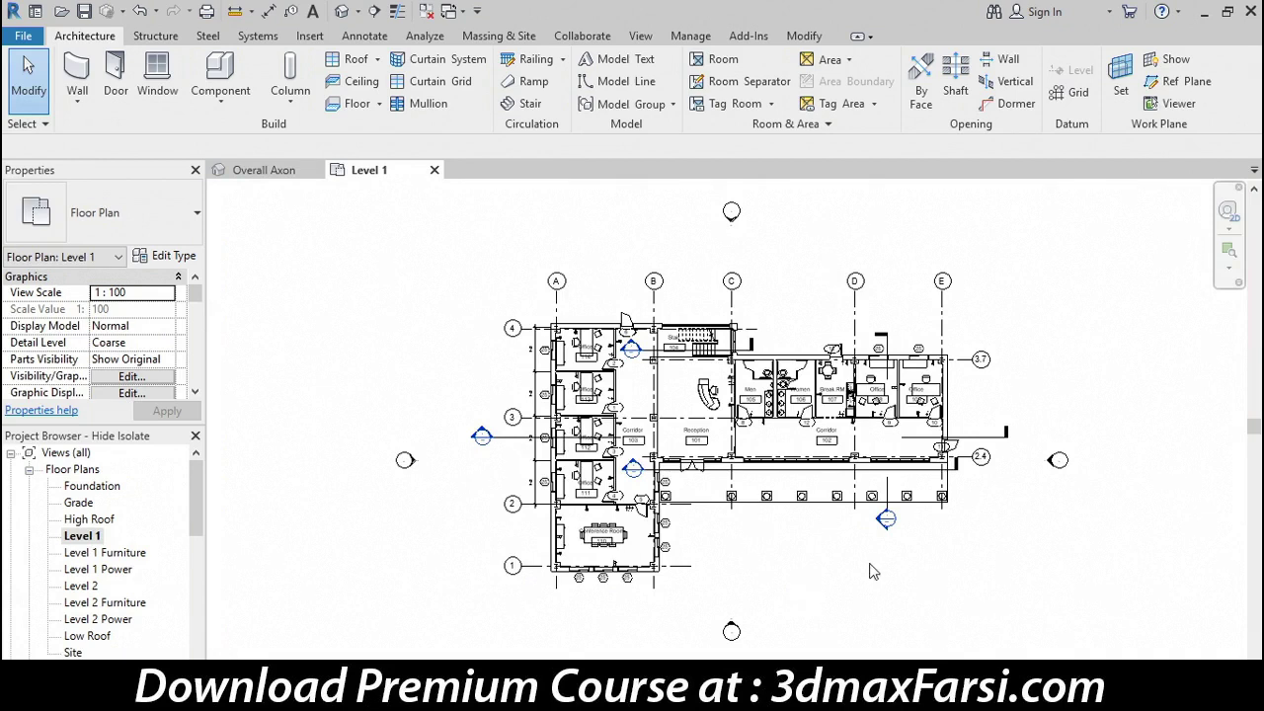
# Step: In Overall Axon, reset the temporary isolation to show the full model, then switch to Level 1
pyautogui.click(257, 171)
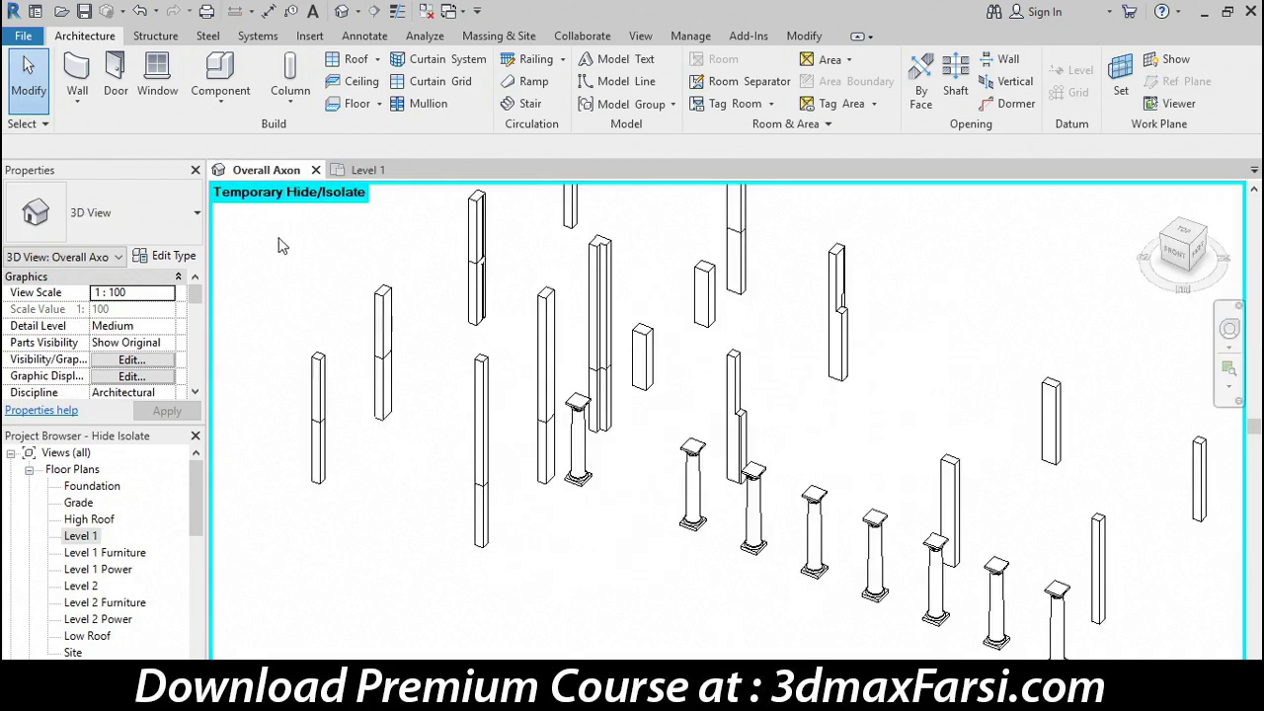
pyautogui.rightClick(437, 539)
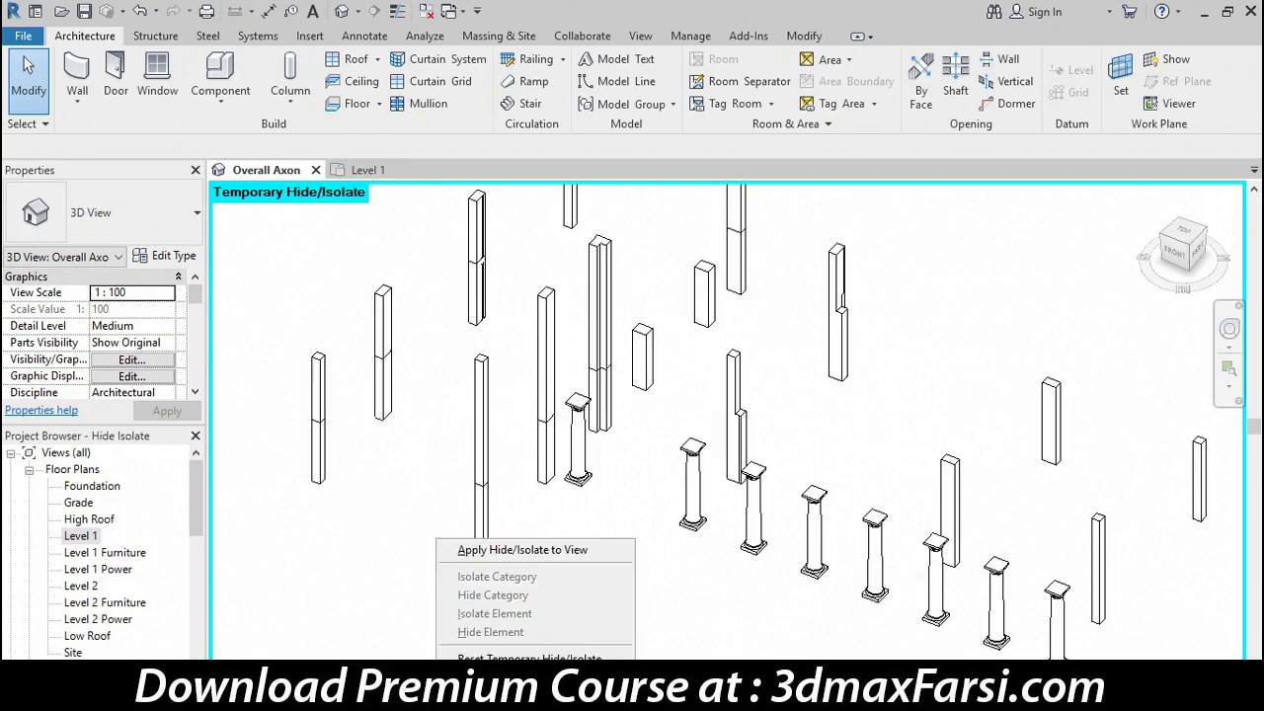
pyautogui.click(513, 654)
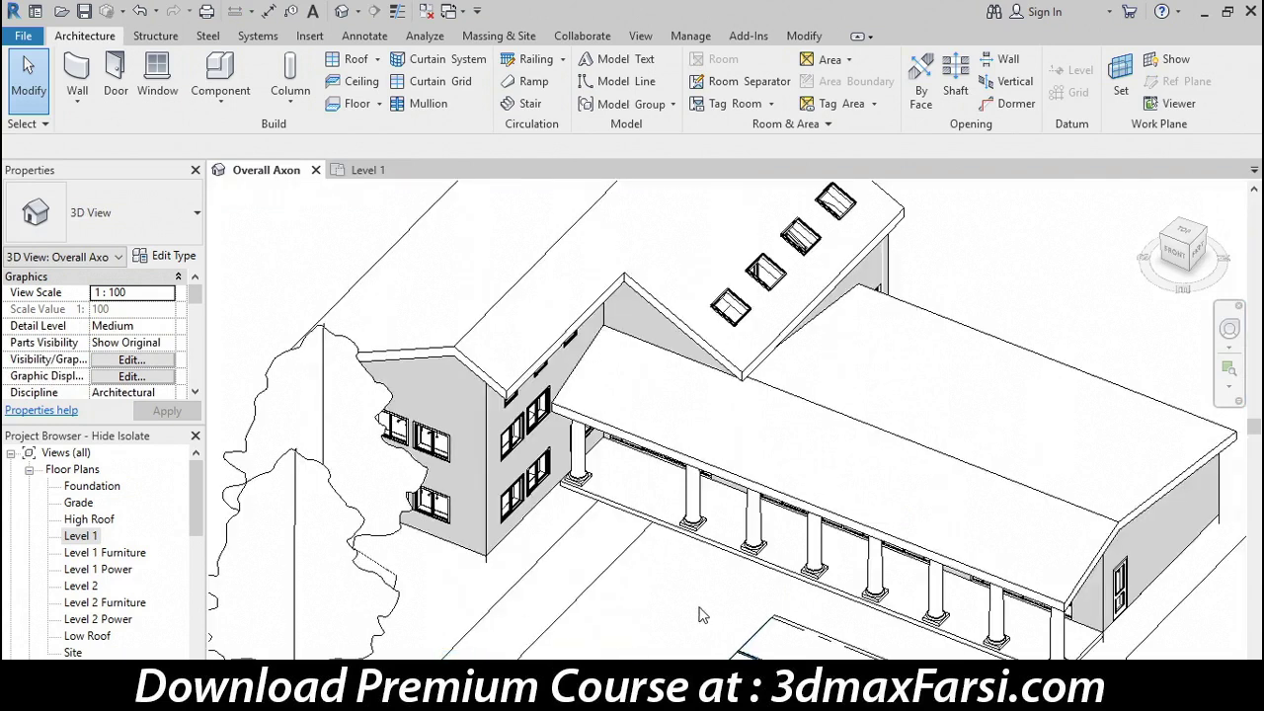
pyautogui.click(363, 176)
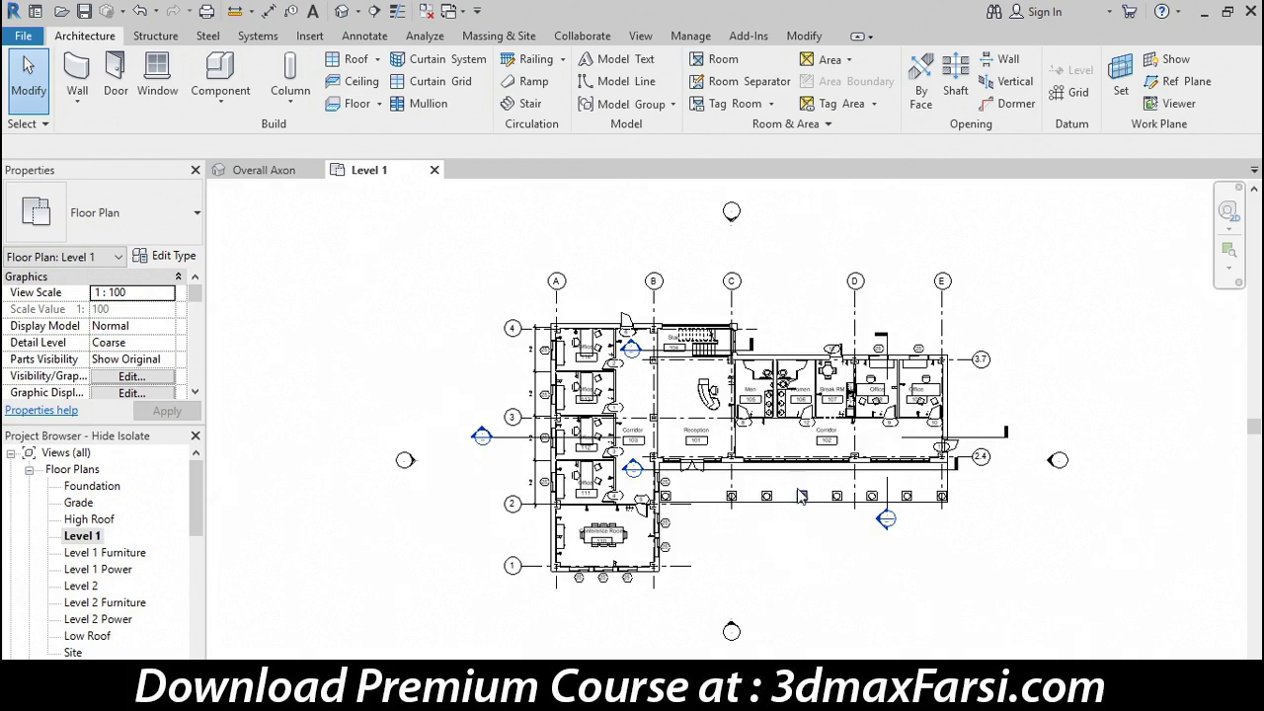
# Step: Zoom into the Level 1 offices and select the Building Section line below the corridor
pyautogui.scroll(3, 787, 486)
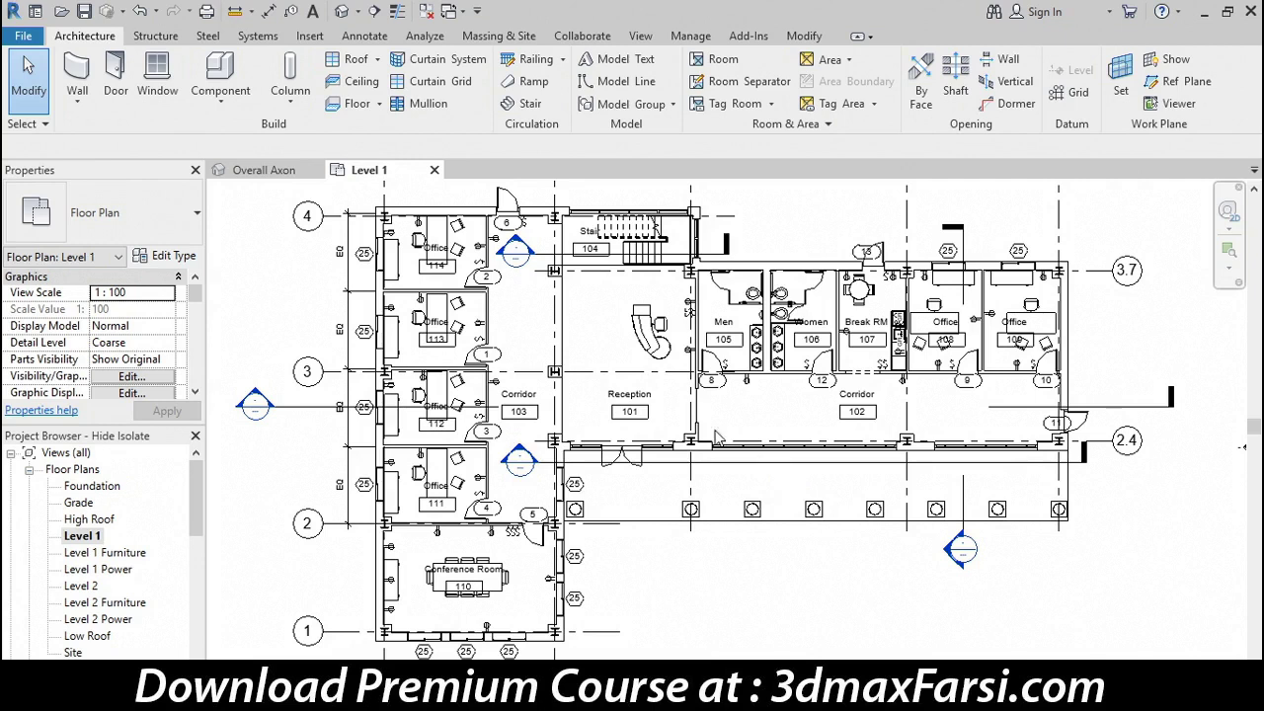
pyautogui.click(743, 472)
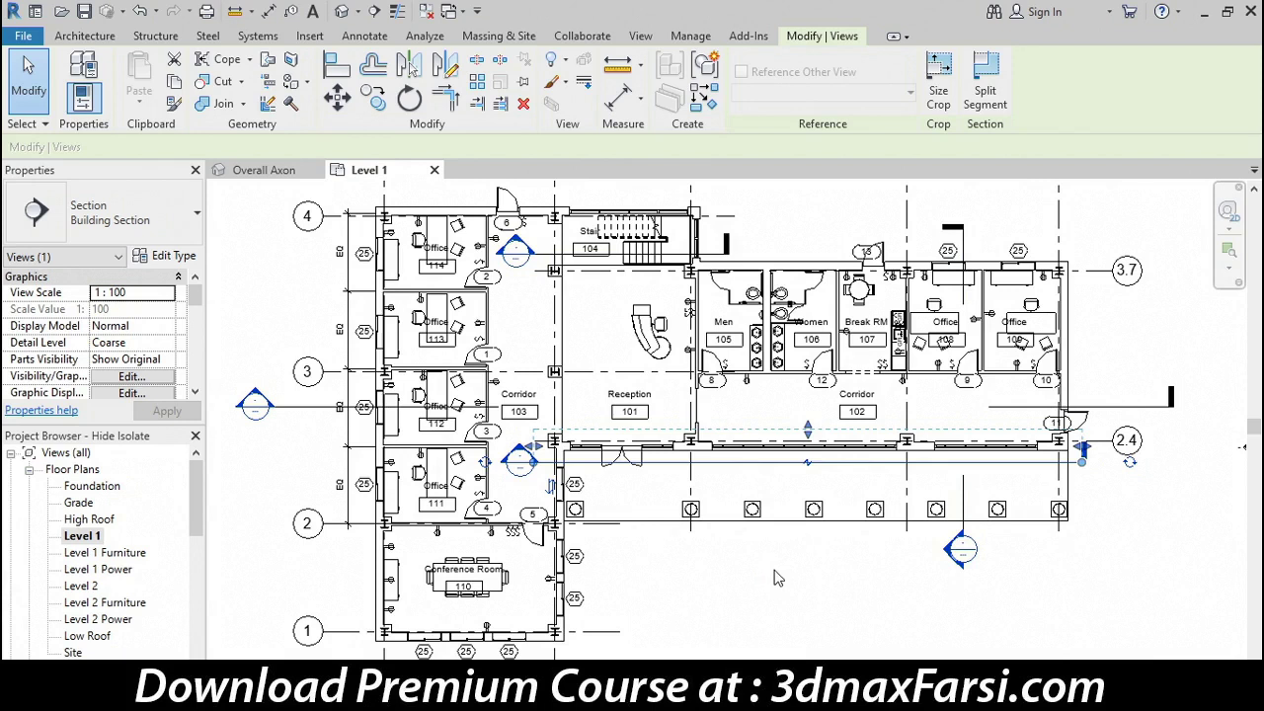
# Step: Hide the corridor Building Section line in the Level 1 view with Hide in View > Hide Elements
pyautogui.click(766, 589)
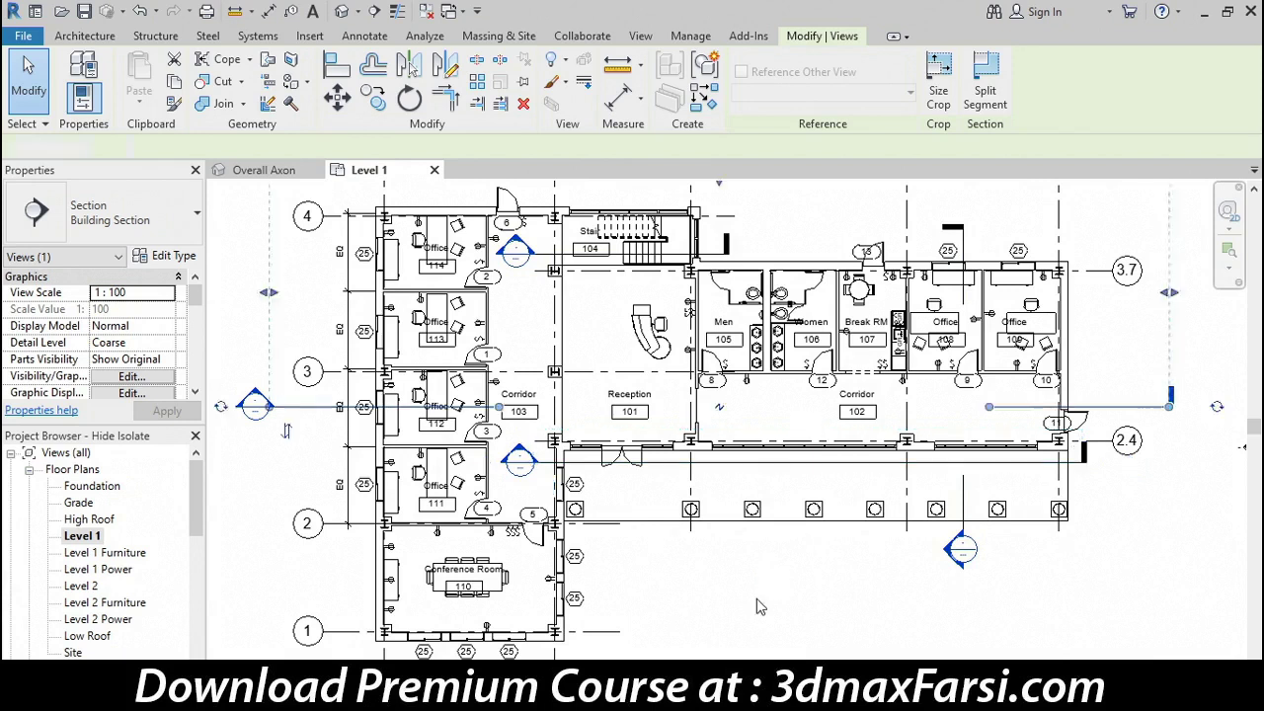
pyautogui.click(749, 464)
pyautogui.rightClick(750, 472)
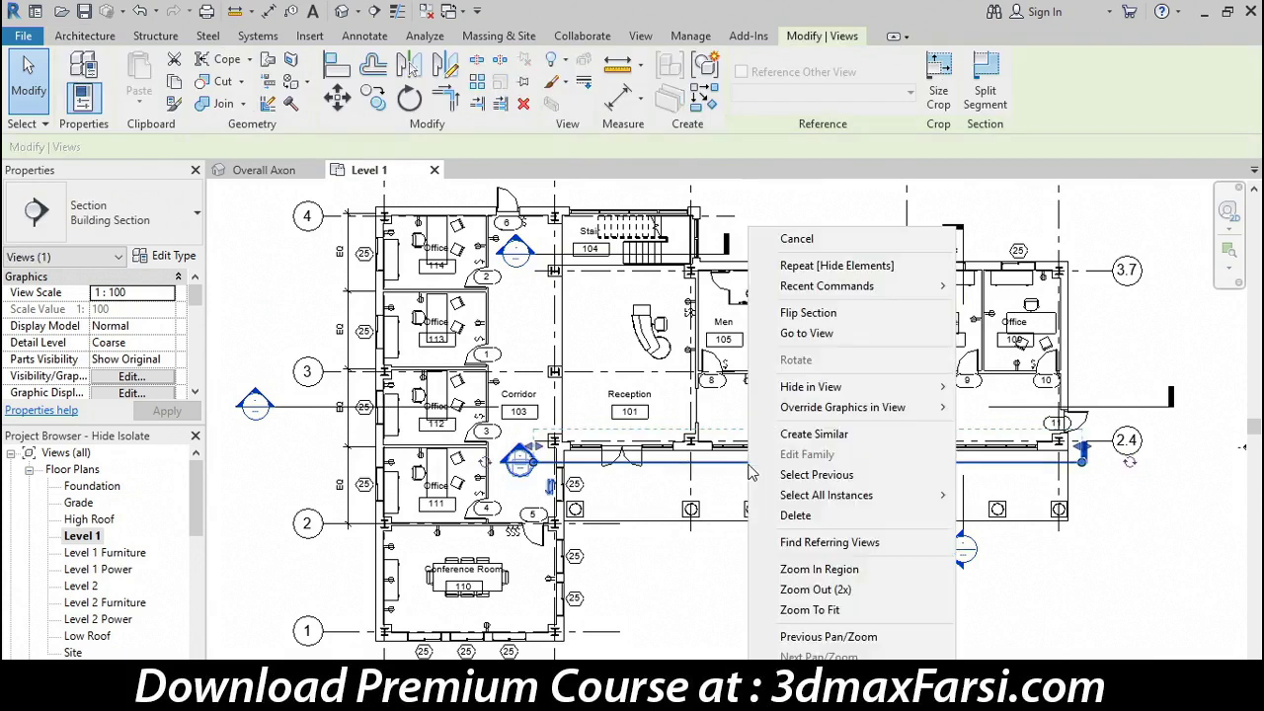
pyautogui.moveTo(810, 386)
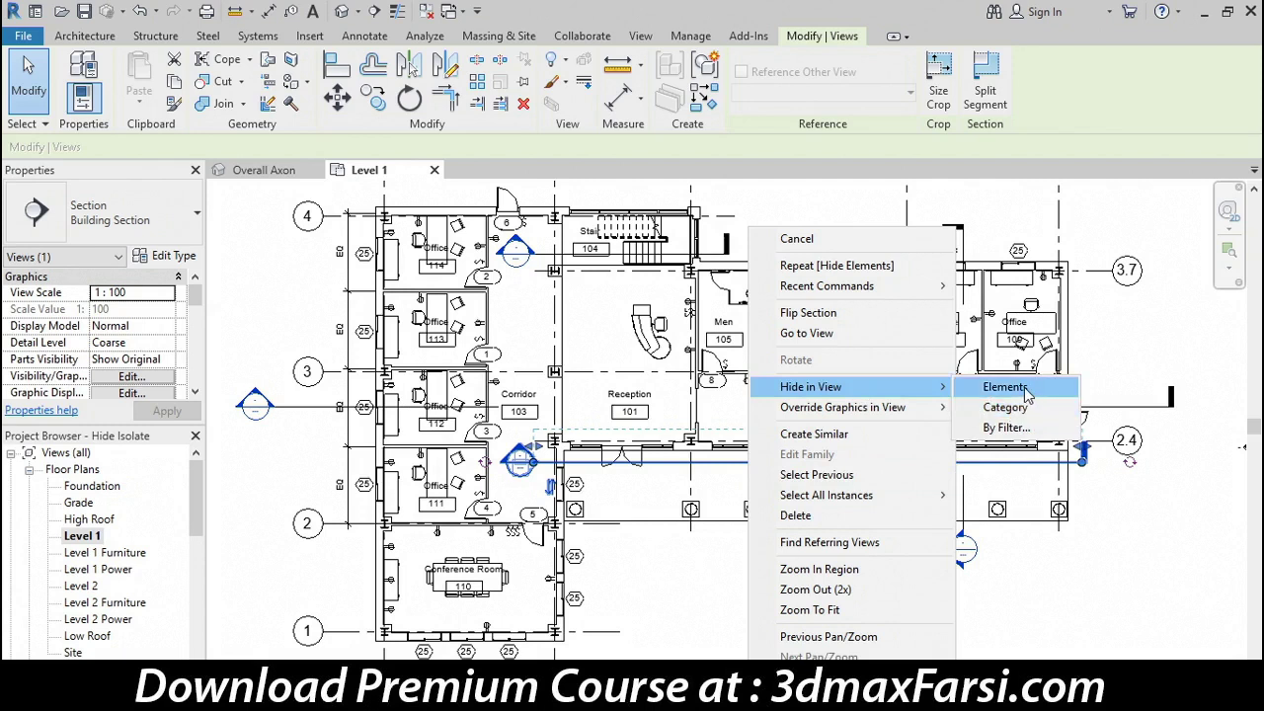
pyautogui.click(555, 62)
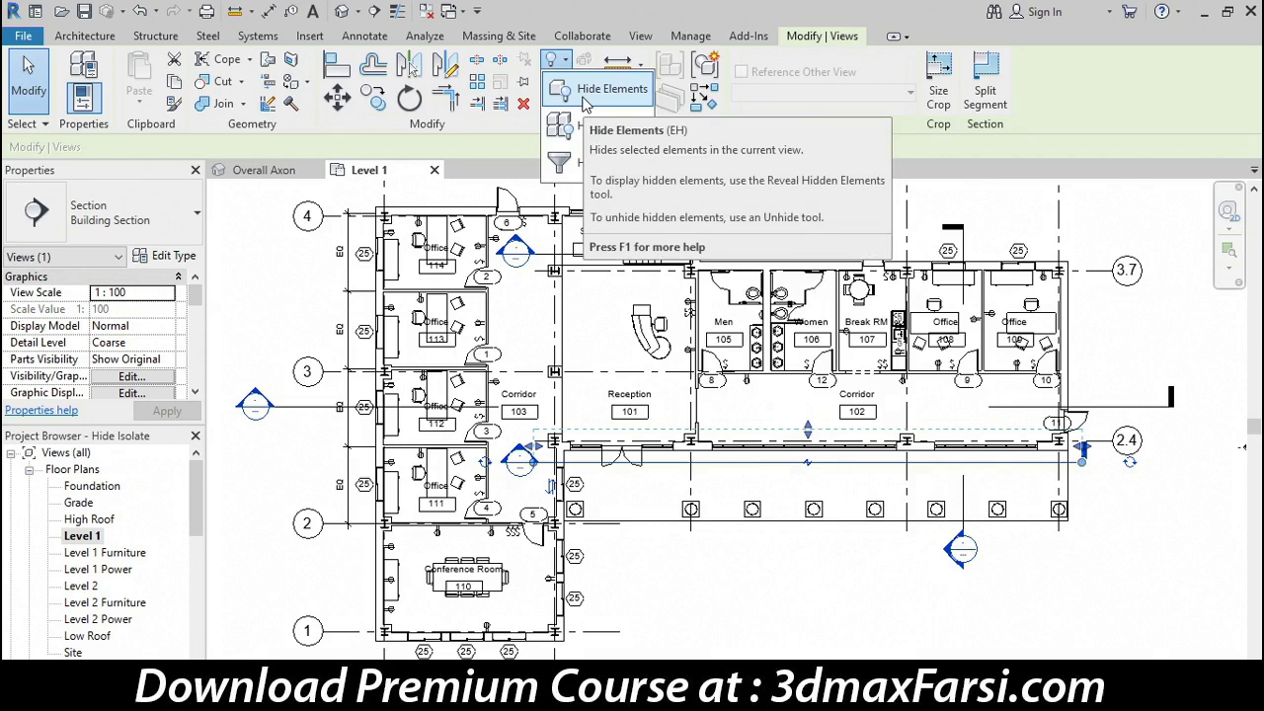
pyautogui.click(583, 100)
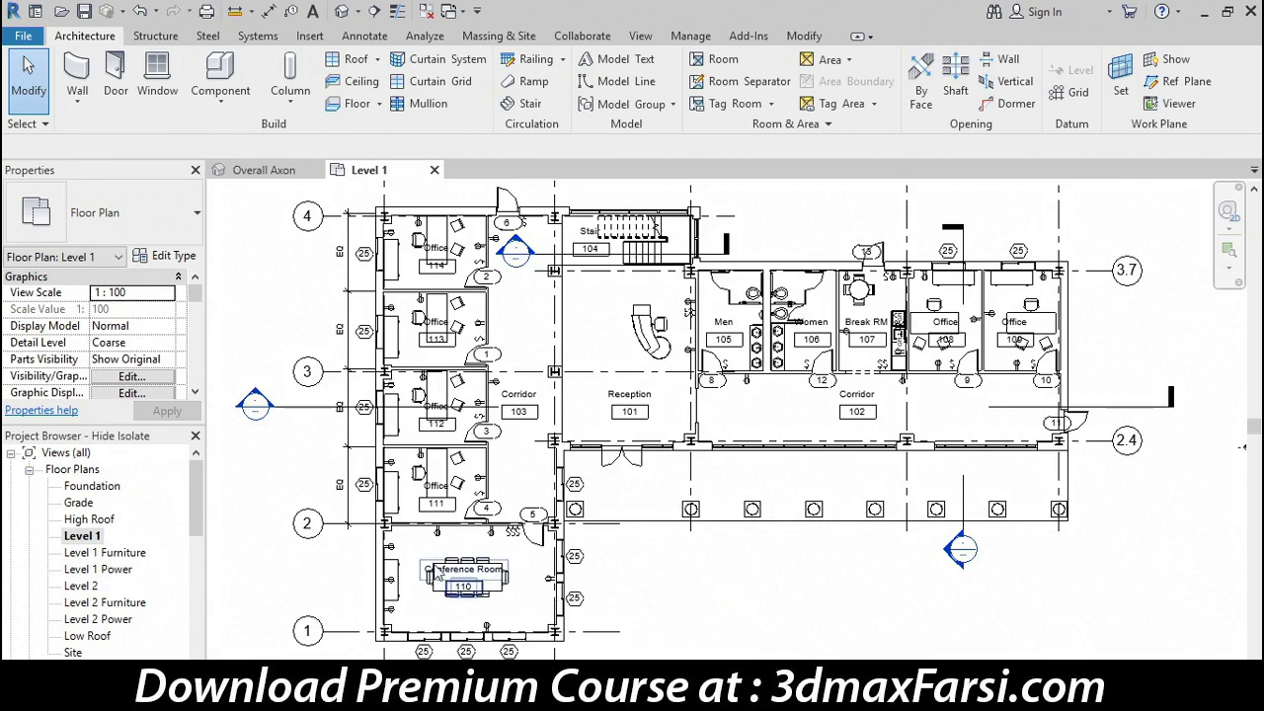
pyautogui.click(101, 490)
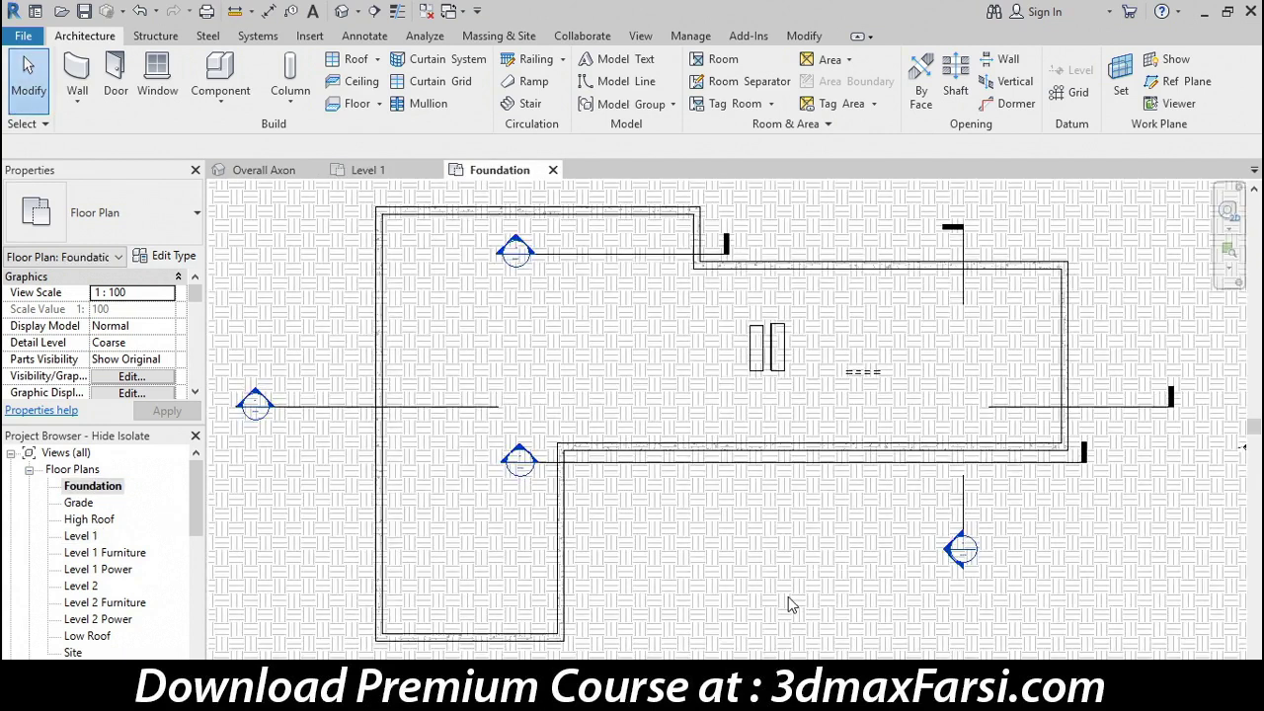
# Step: Select the corridor Building Section line in the Foundation plan and hide it with Hide Elements
pyautogui.click(855, 464)
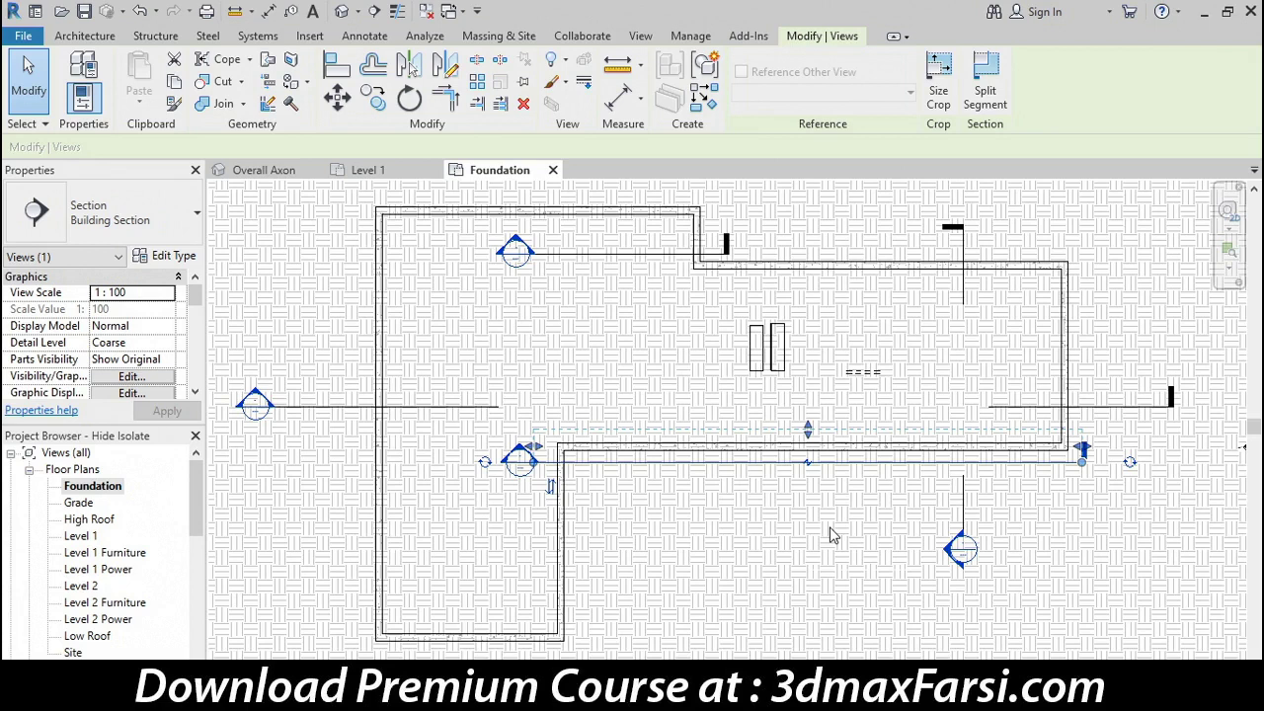
pyautogui.click(553, 61)
pyautogui.click(564, 91)
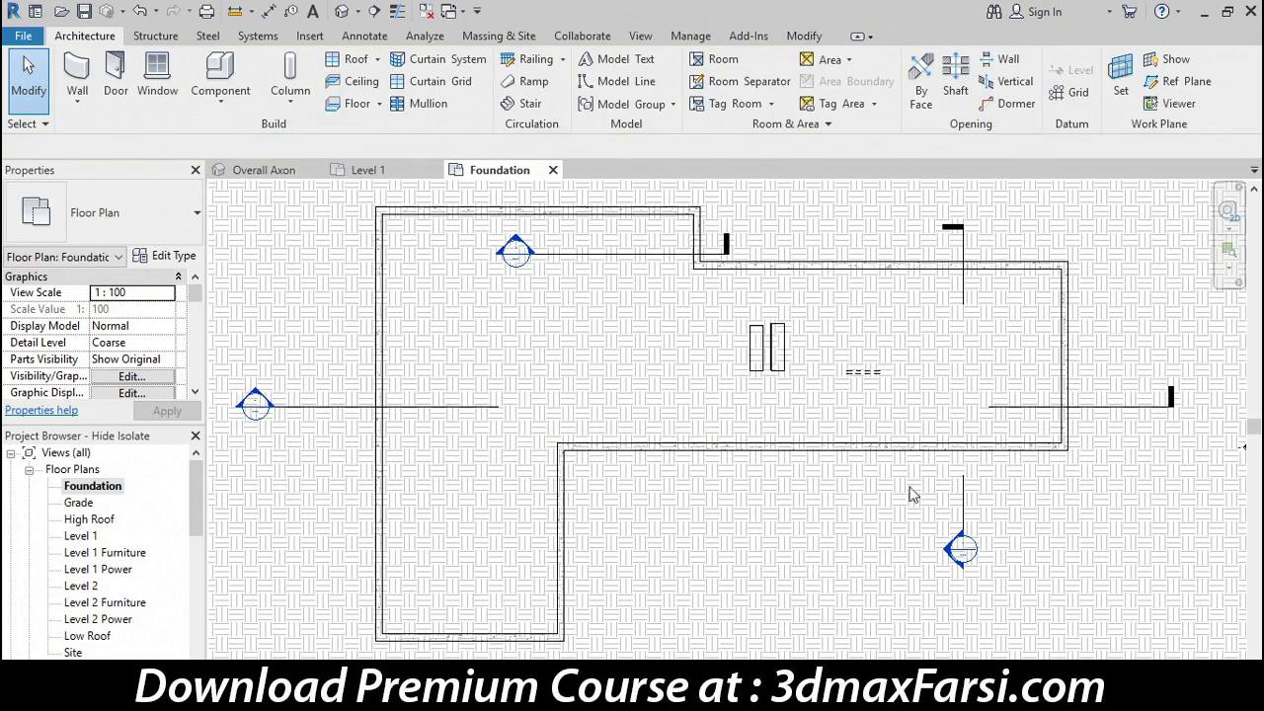
# Step: Select the M_Passage Opening, confirm it on Level 1, and hide it from the Foundation plan
pyautogui.click(872, 381)
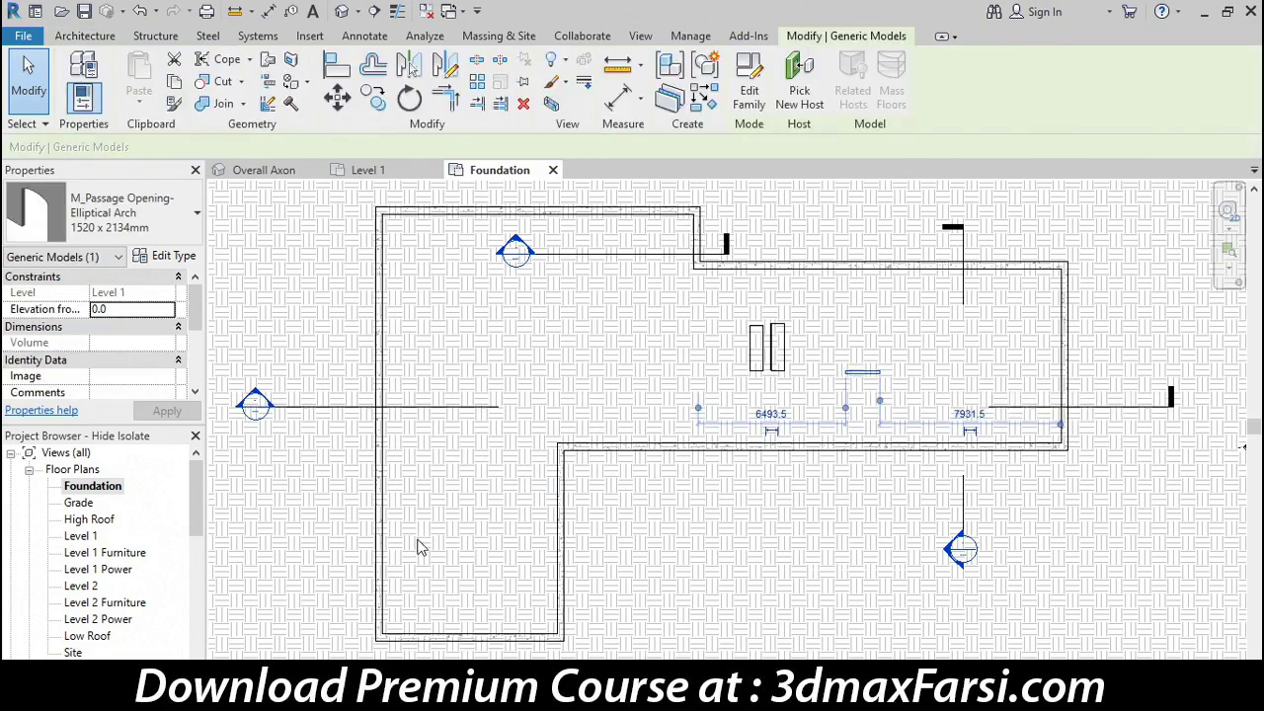
pyautogui.click(363, 170)
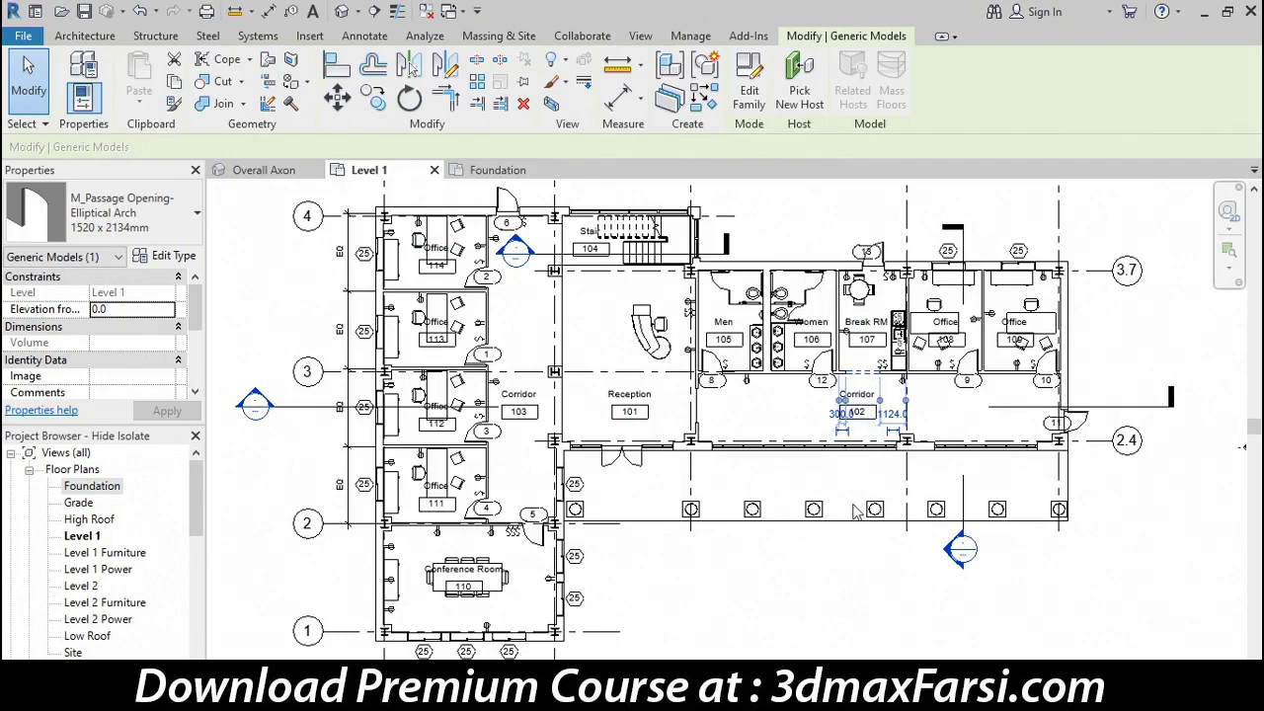
pyautogui.click(481, 174)
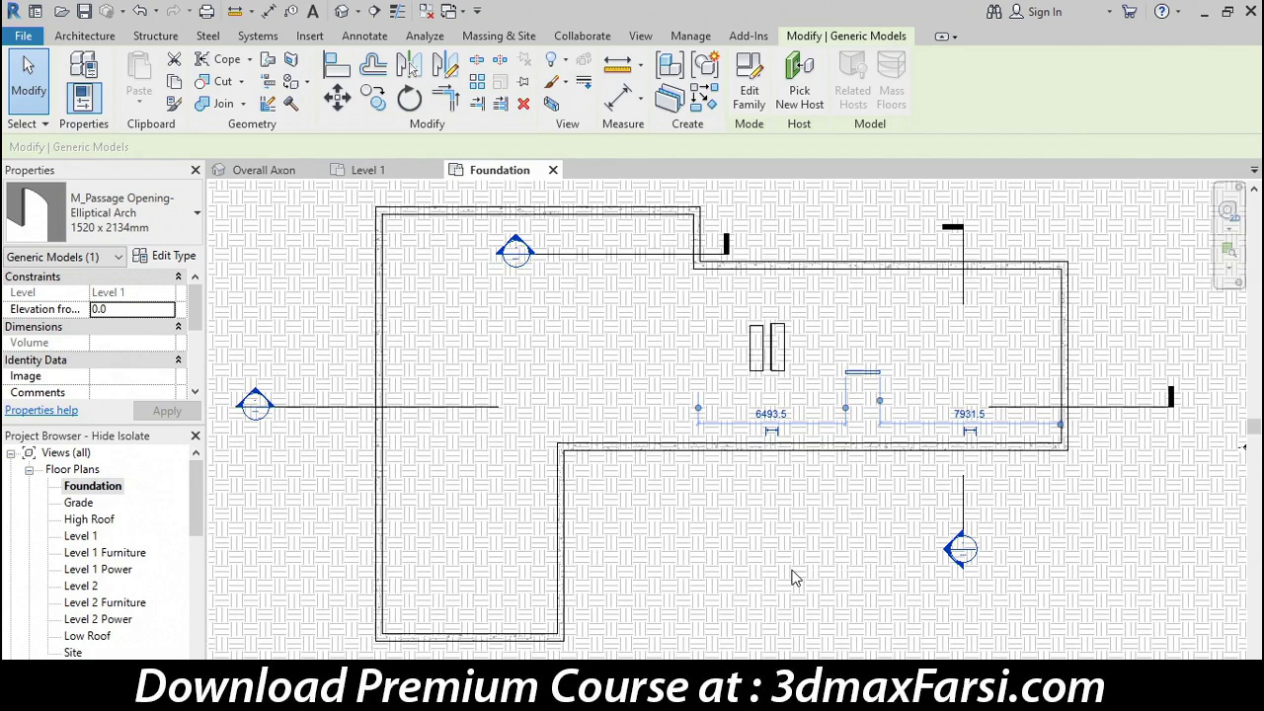
pyautogui.press('Escape')
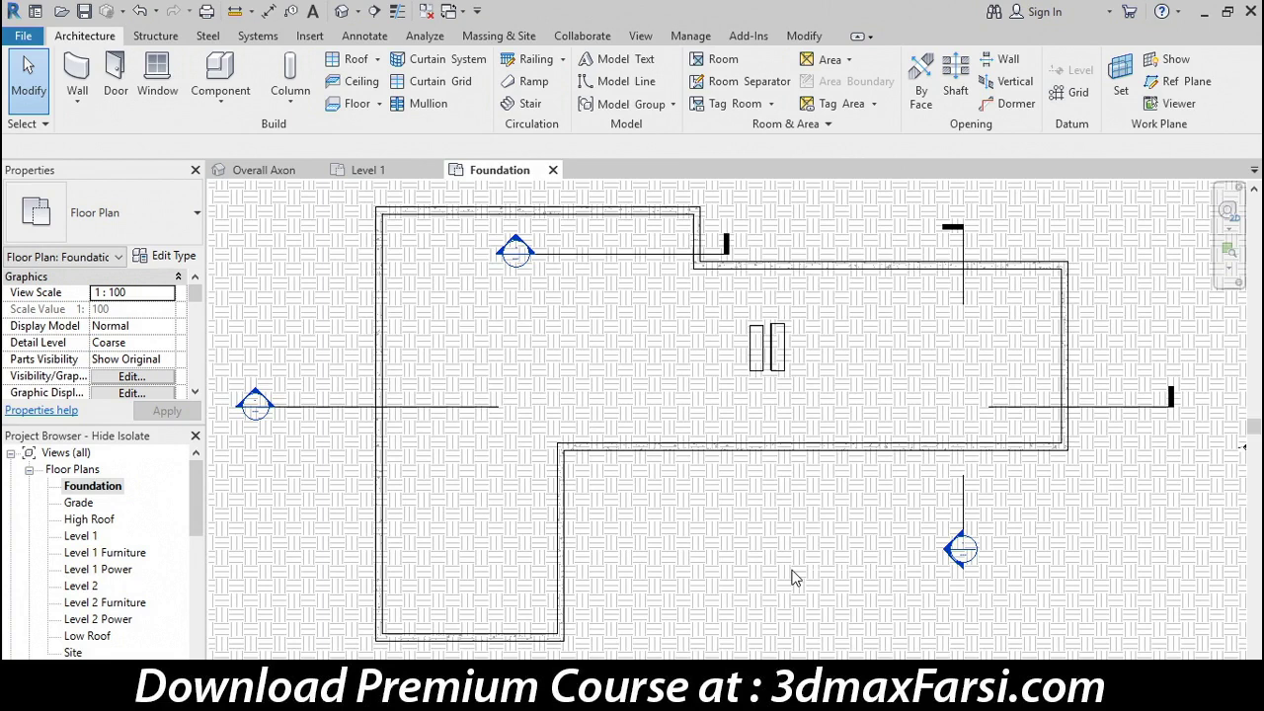
# Step: Hide the linked Building Site RVT in the Foundation plan, then turn on Reveal Hidden Elements (RH)
pyautogui.scroll(-2, 795, 575)
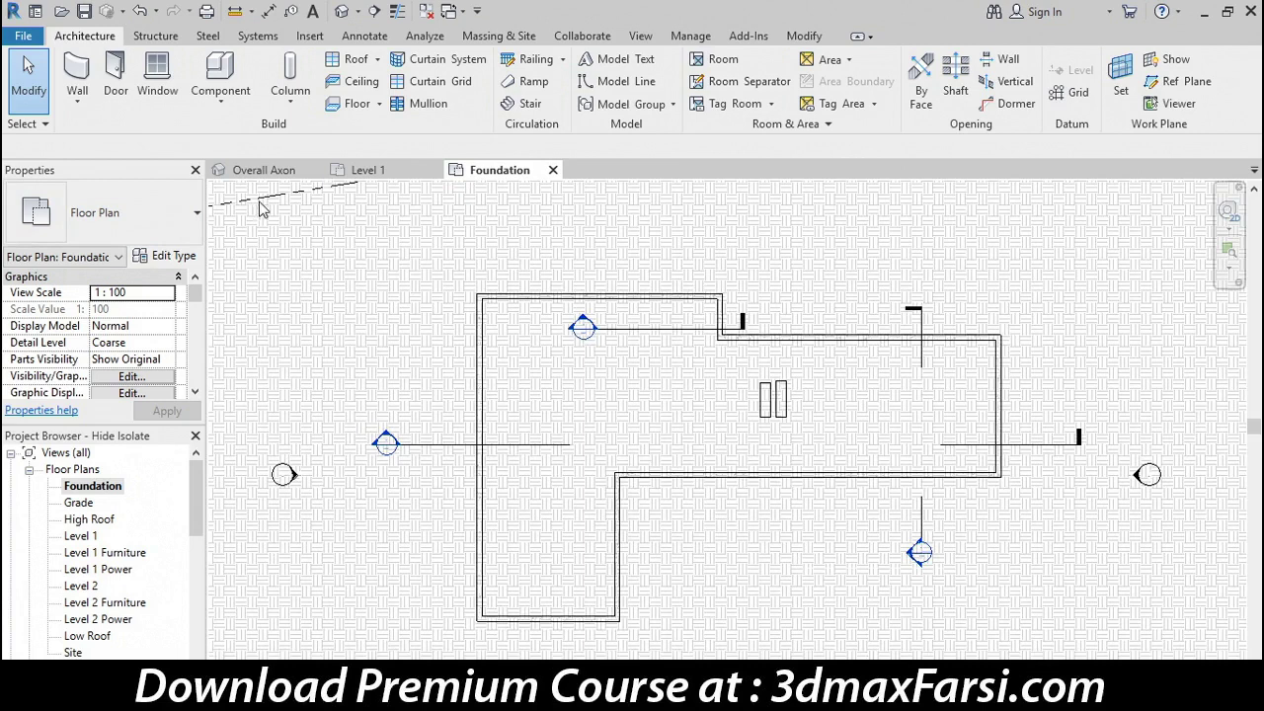
pyautogui.moveTo(310, 227); pyautogui.dragTo(246, 191)
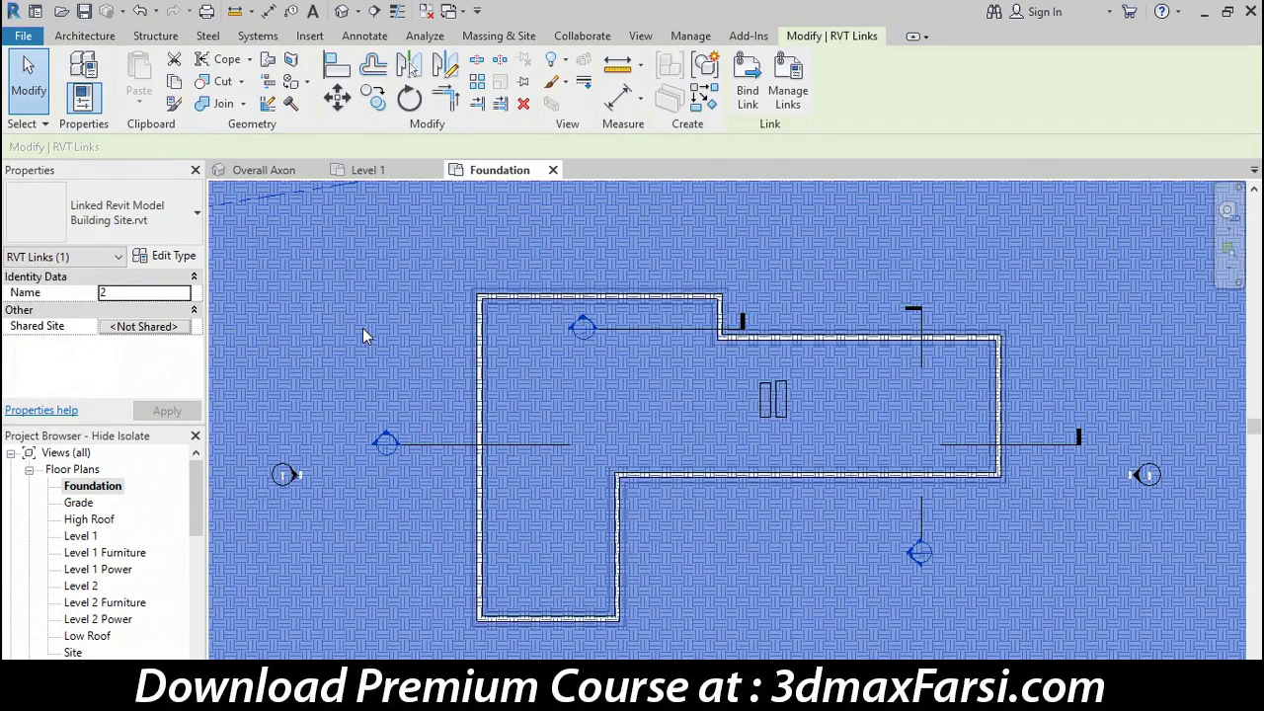
pyautogui.click(554, 61)
pyautogui.click(576, 89)
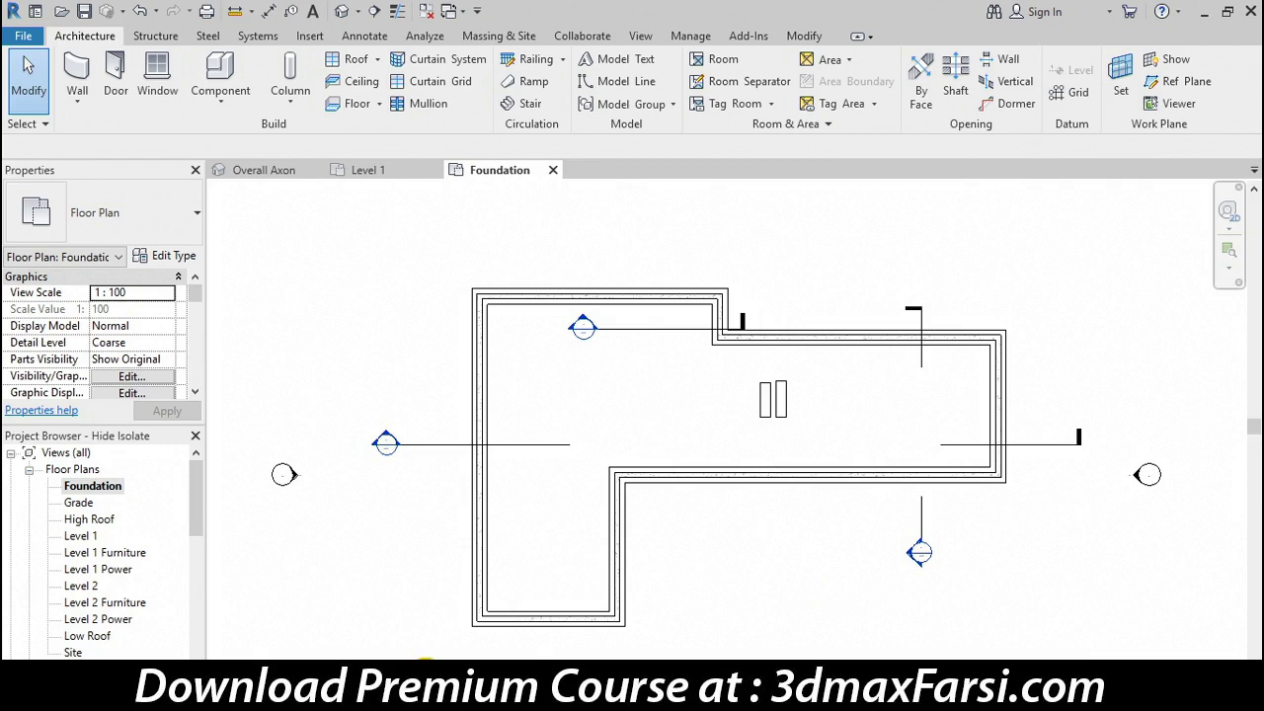
pyautogui.press('r')
pyautogui.press('h')
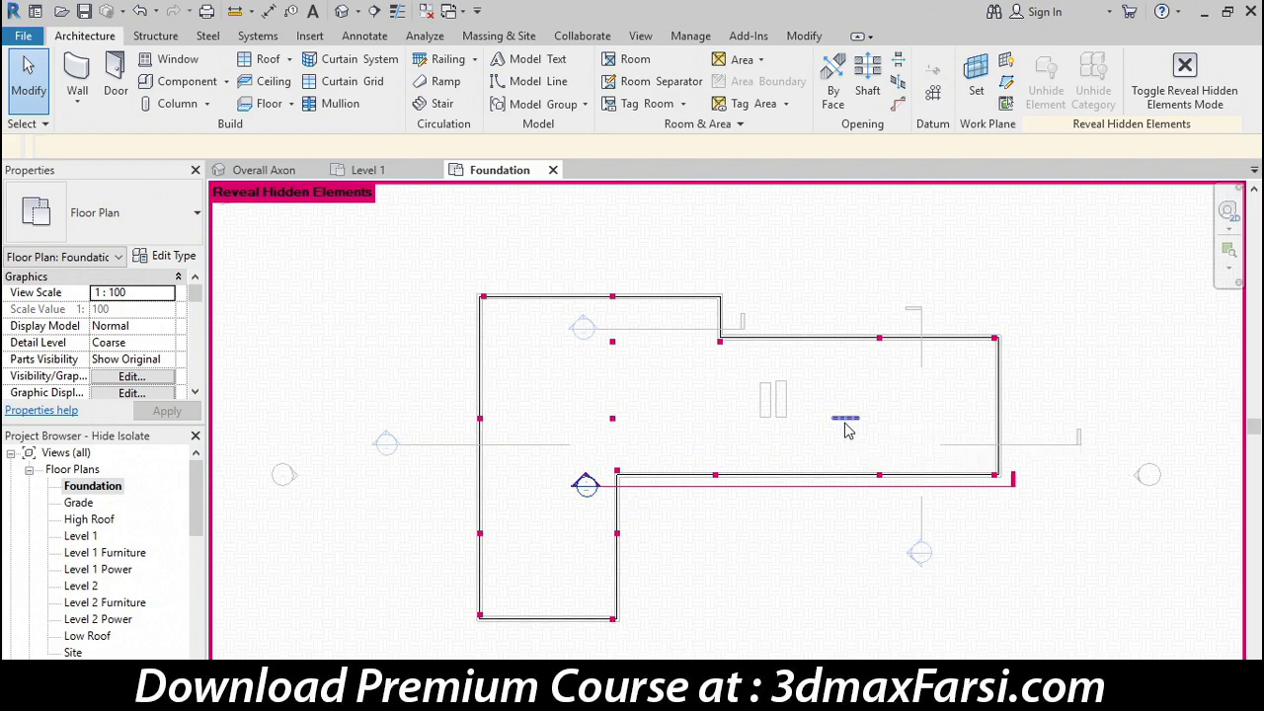
# Step: Unhide the corridor section line, then switch Reveal Hidden Elements off with RH
pyautogui.click(819, 481)
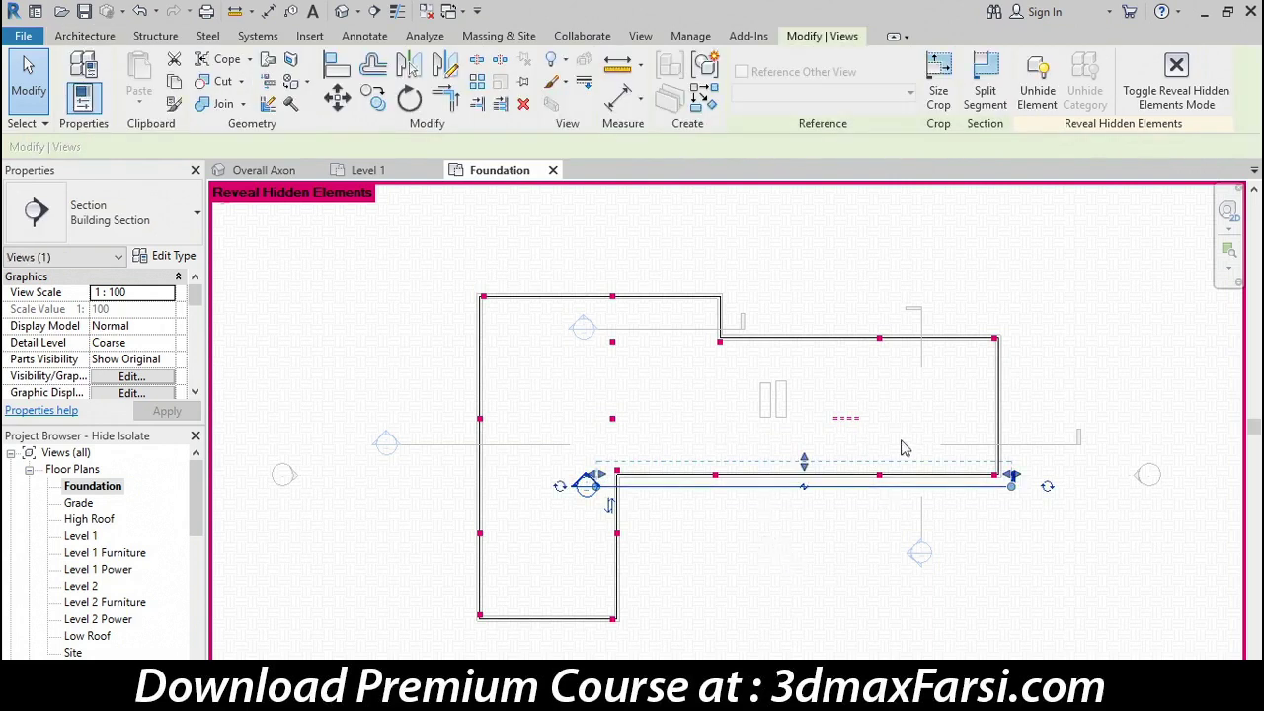
pyautogui.click(1039, 111)
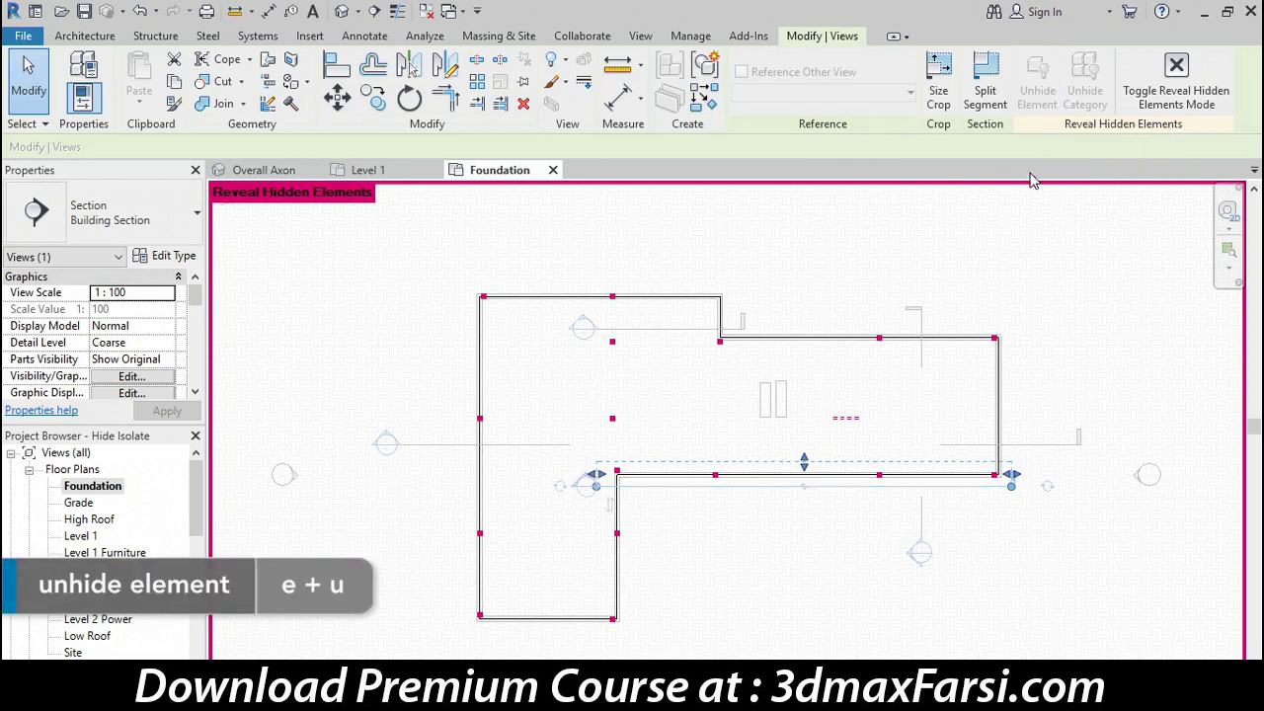
pyautogui.click(1074, 387)
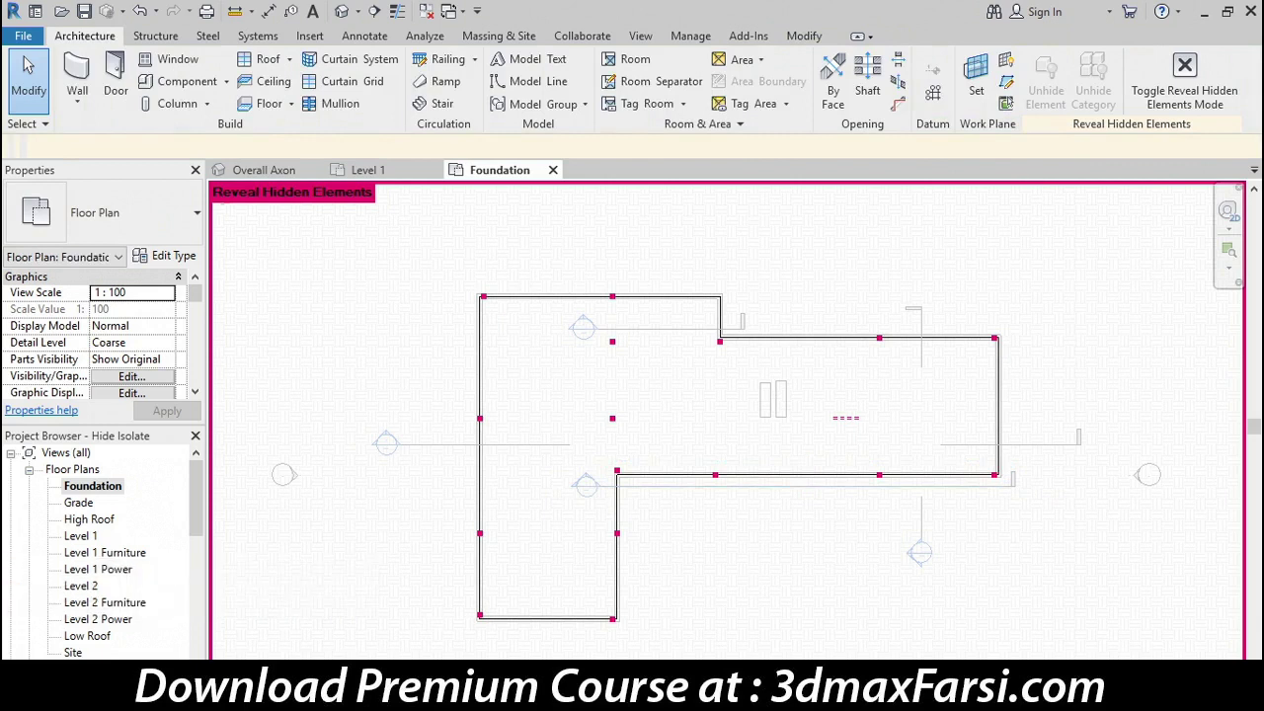
pyautogui.press('r')
pyautogui.press('h')
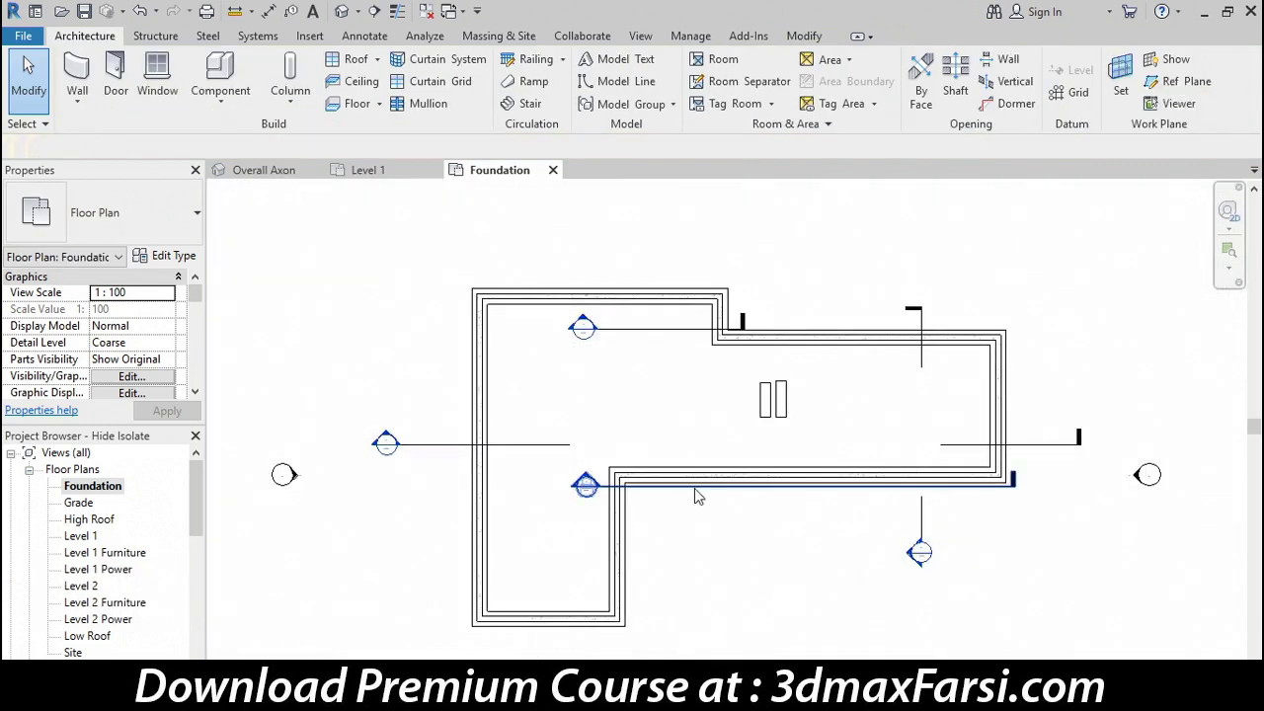